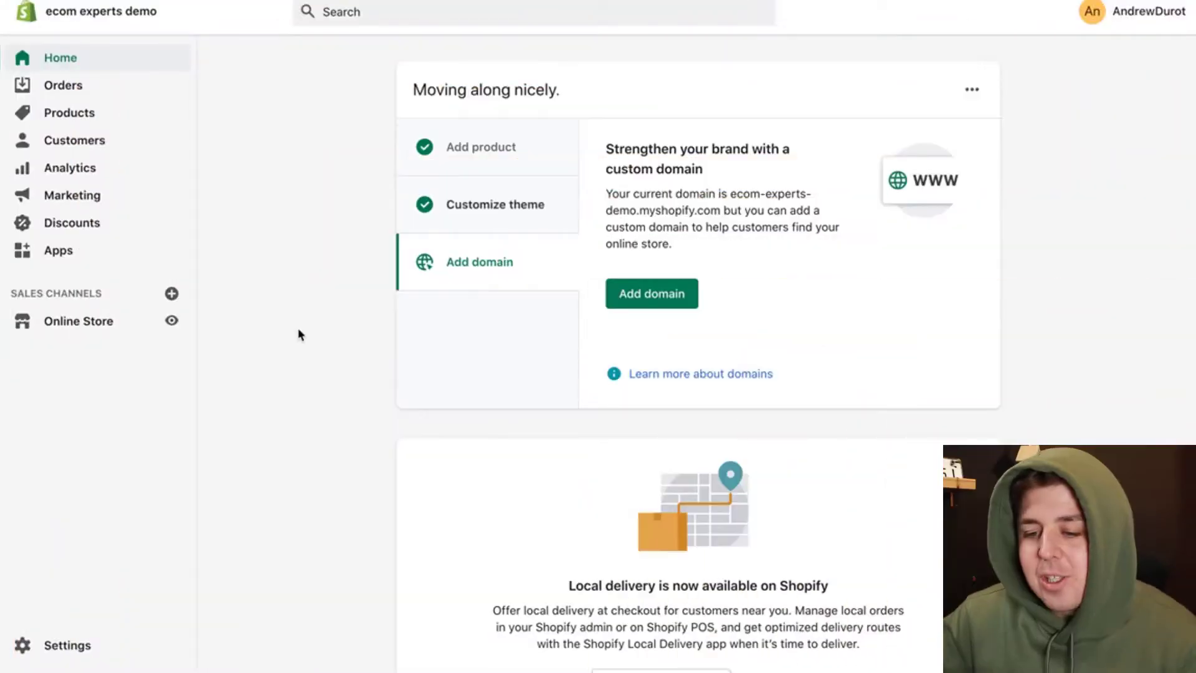
Step: Open the live storefront in a new tab and bring up its All products catalog
{"action": "left_click", "coordinate": [157, 320]}
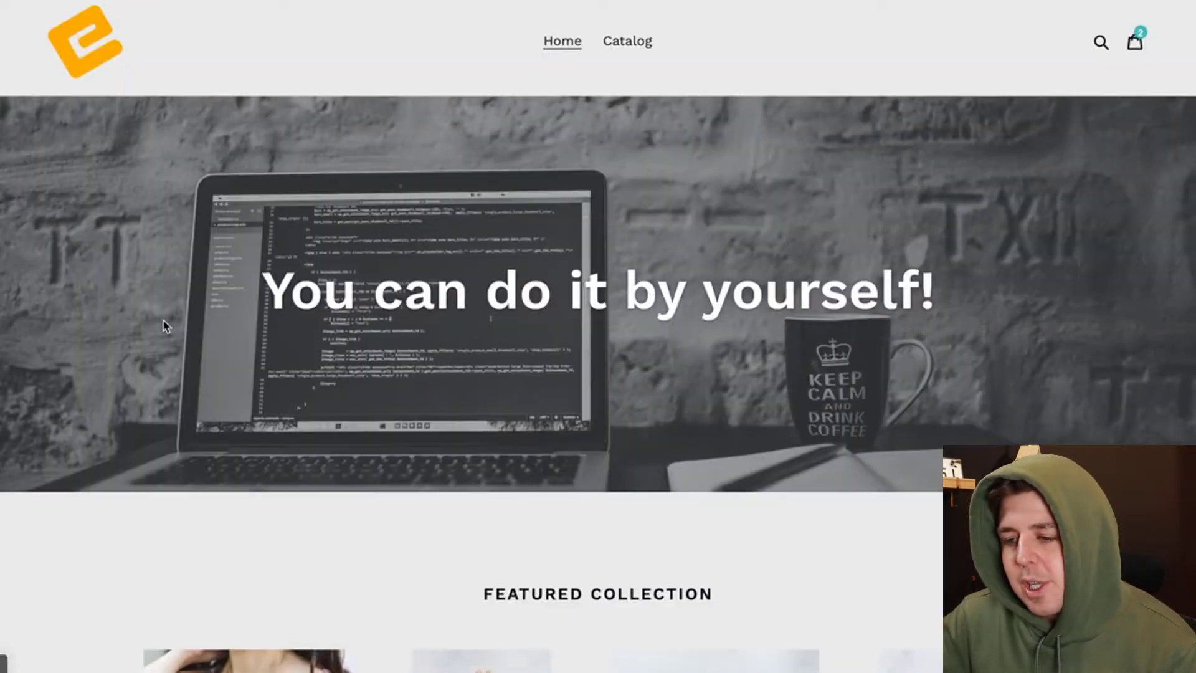
{"action": "left_click", "coordinate": [632, 45]}
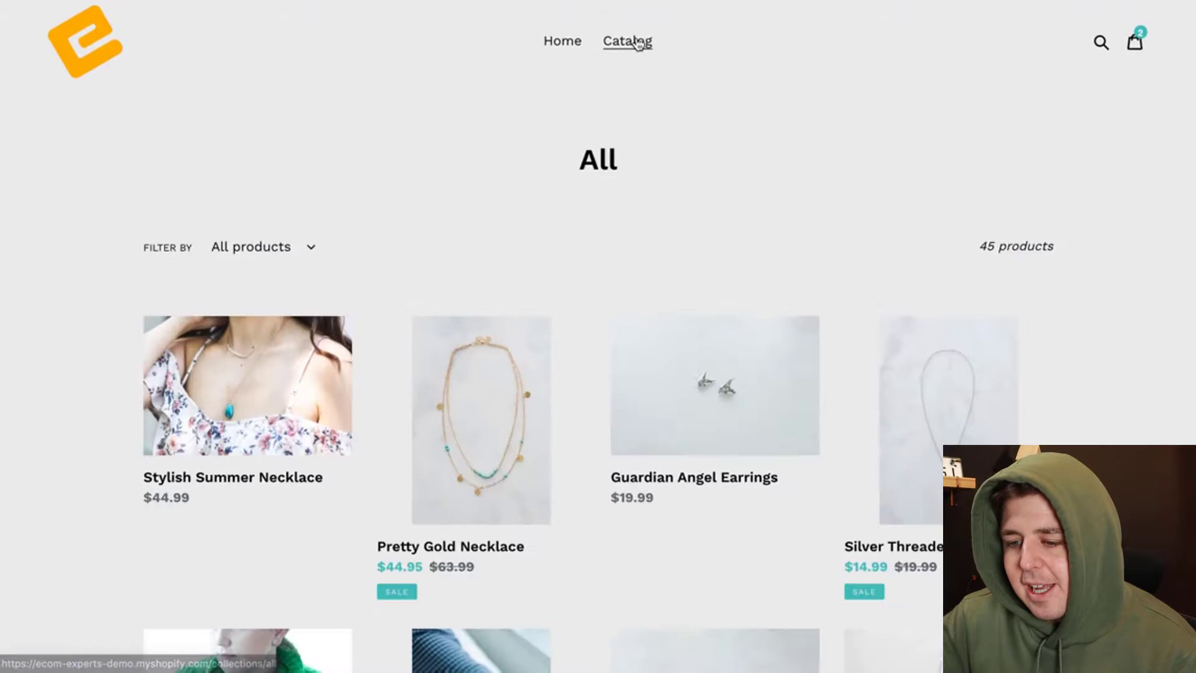
{"action": "scroll", "coordinate": [678, 130], "scroll_direction": "down", "scroll_amount": 10}
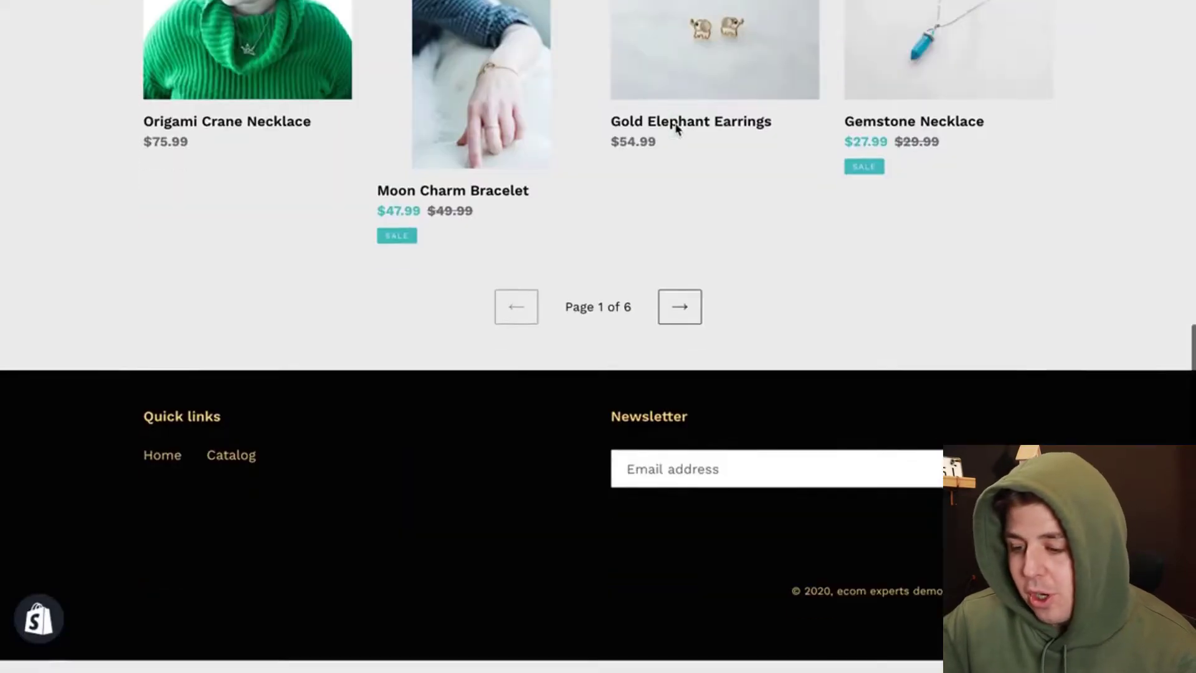
{"action": "scroll", "coordinate": [676, 126], "scroll_direction": "up", "scroll_amount": 10}
{"action": "scroll", "coordinate": [676, 128], "scroll_direction": "down", "scroll_amount": 6}
{"action": "scroll", "coordinate": [677, 129], "scroll_direction": "down", "scroll_amount": 3}
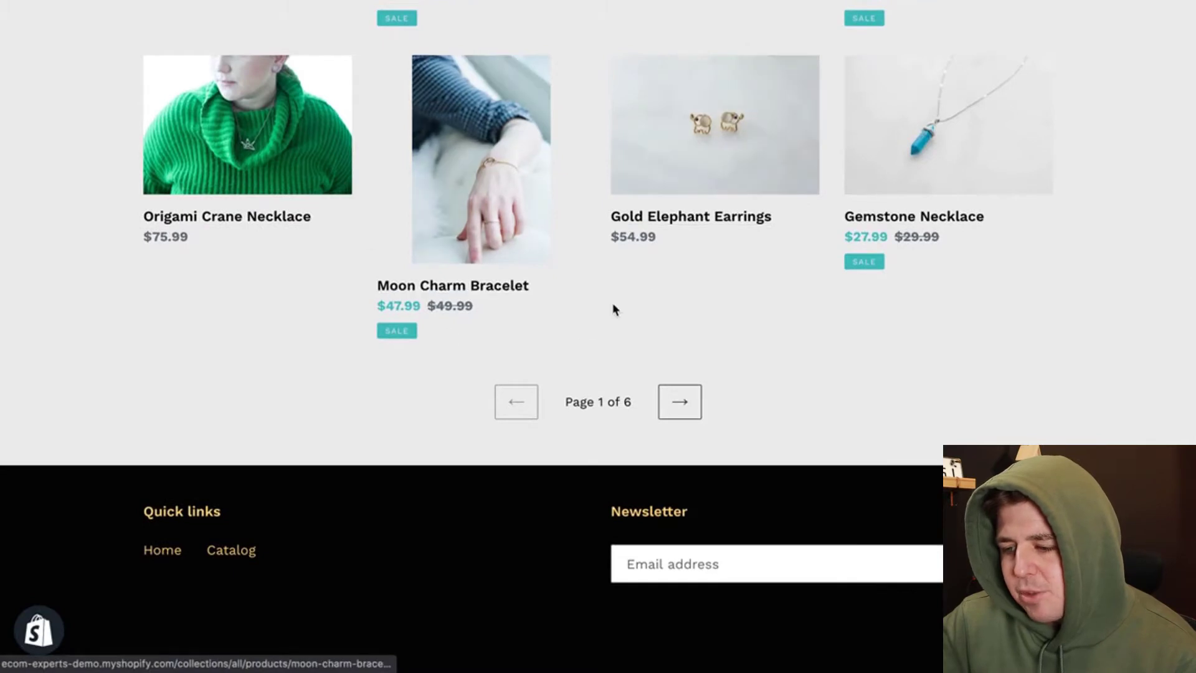
{"action": "scroll", "coordinate": [615, 308], "scroll_direction": "up", "scroll_amount": 5}
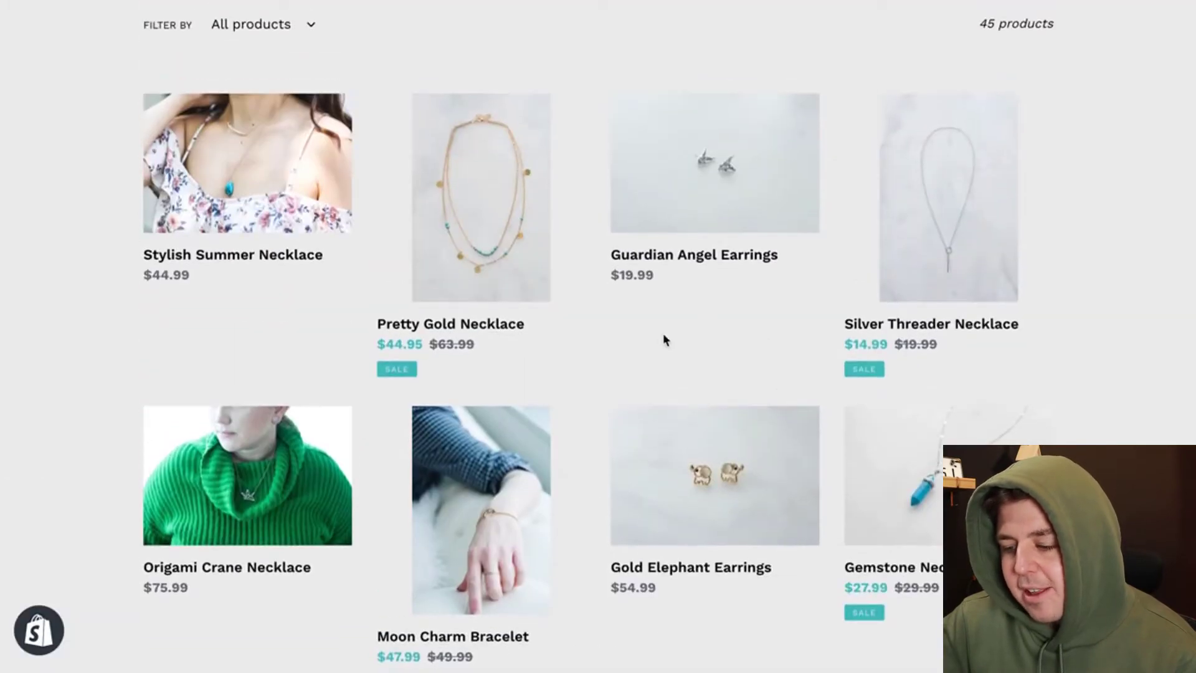
{"action": "scroll", "coordinate": [663, 333], "scroll_direction": "down", "scroll_amount": 3}
Step: Go to page 2 of 6 of the catalog, which starts with Gold Bird Necklace
{"action": "left_click", "coordinate": [690, 575]}
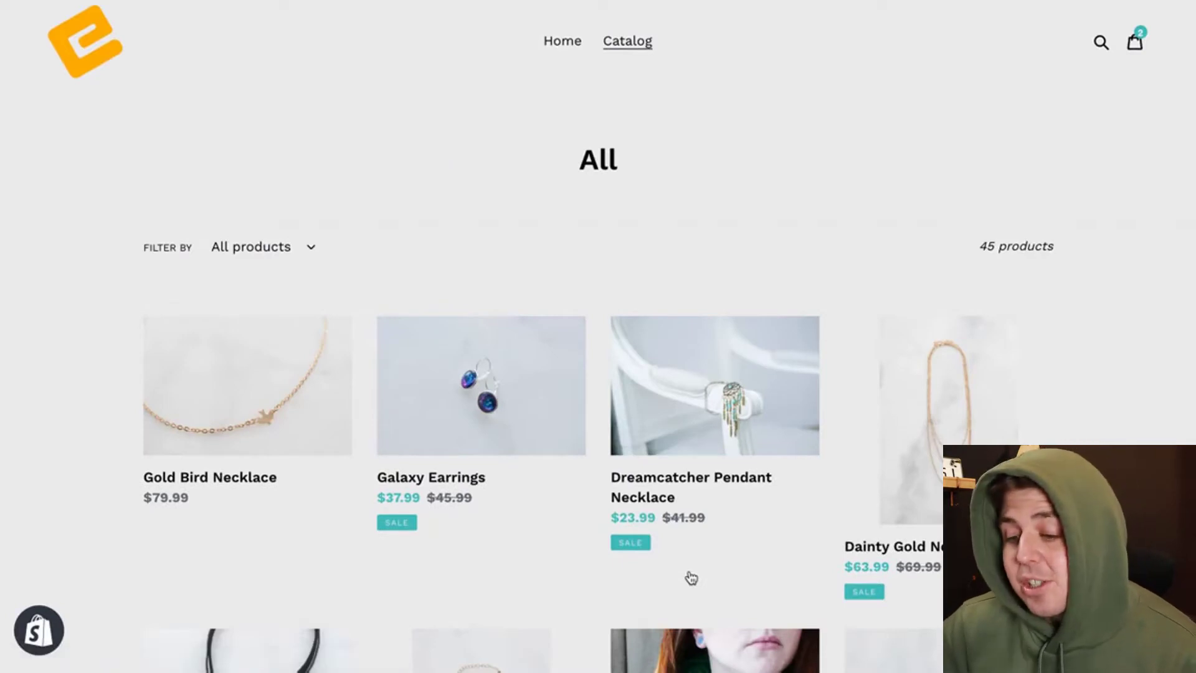
{"action": "scroll", "coordinate": [691, 579], "scroll_direction": "down", "scroll_amount": 10}
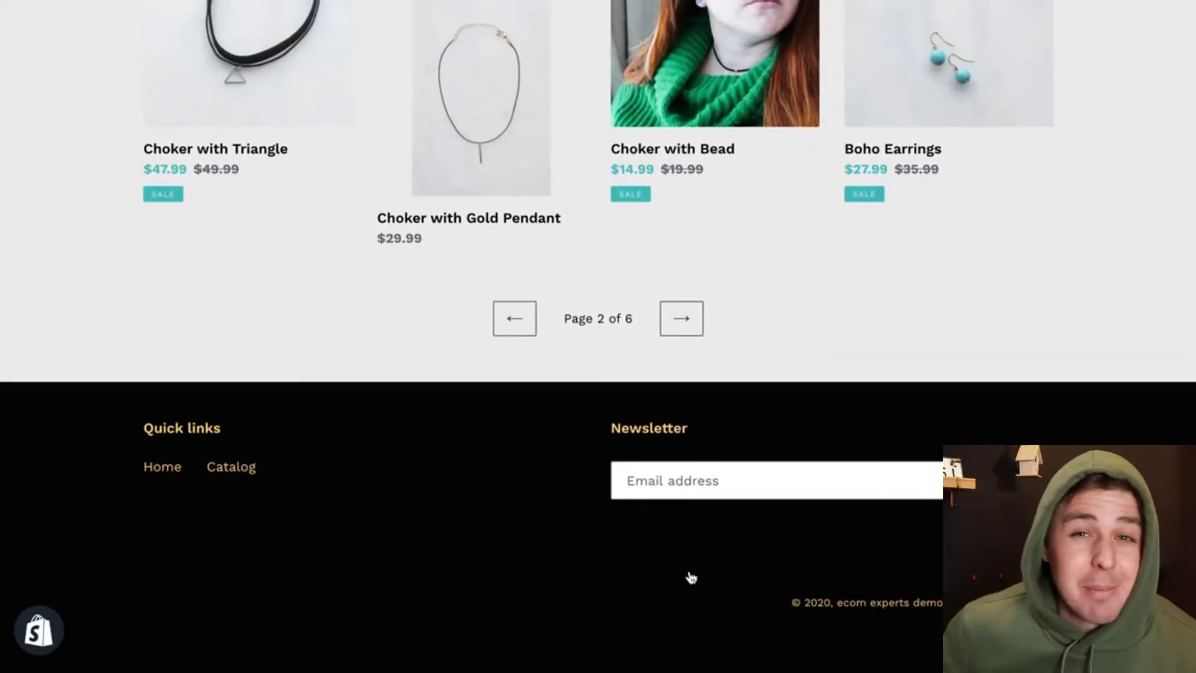
{"action": "scroll", "coordinate": [691, 577], "scroll_direction": "up", "scroll_amount": 7}
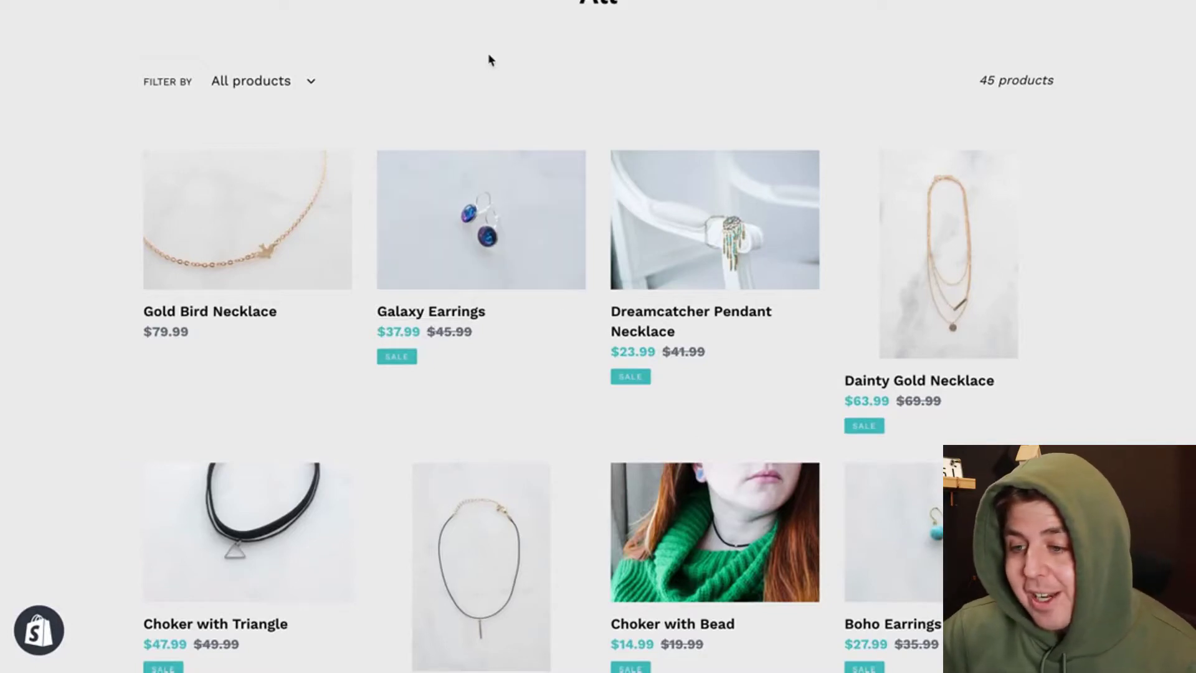
Step: Back in the admin, open the live Debut theme in the theme editor on its Home page
{"action": "left_click", "coordinate": [374, 2]}
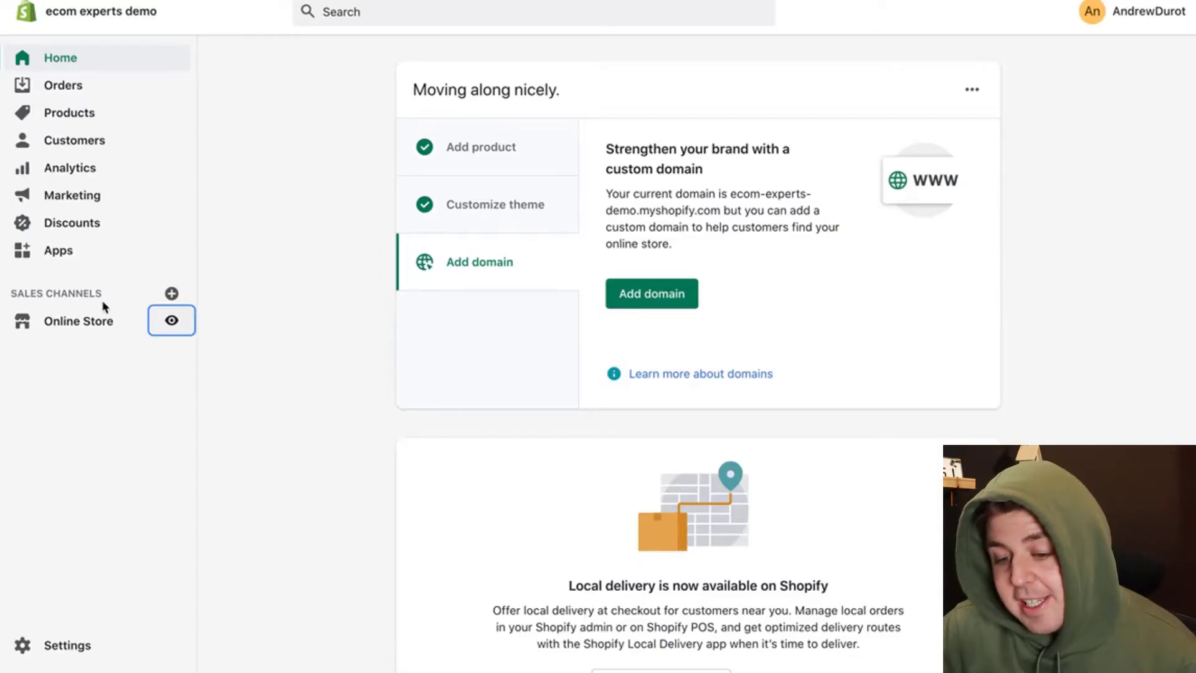
{"action": "left_click", "coordinate": [77, 325]}
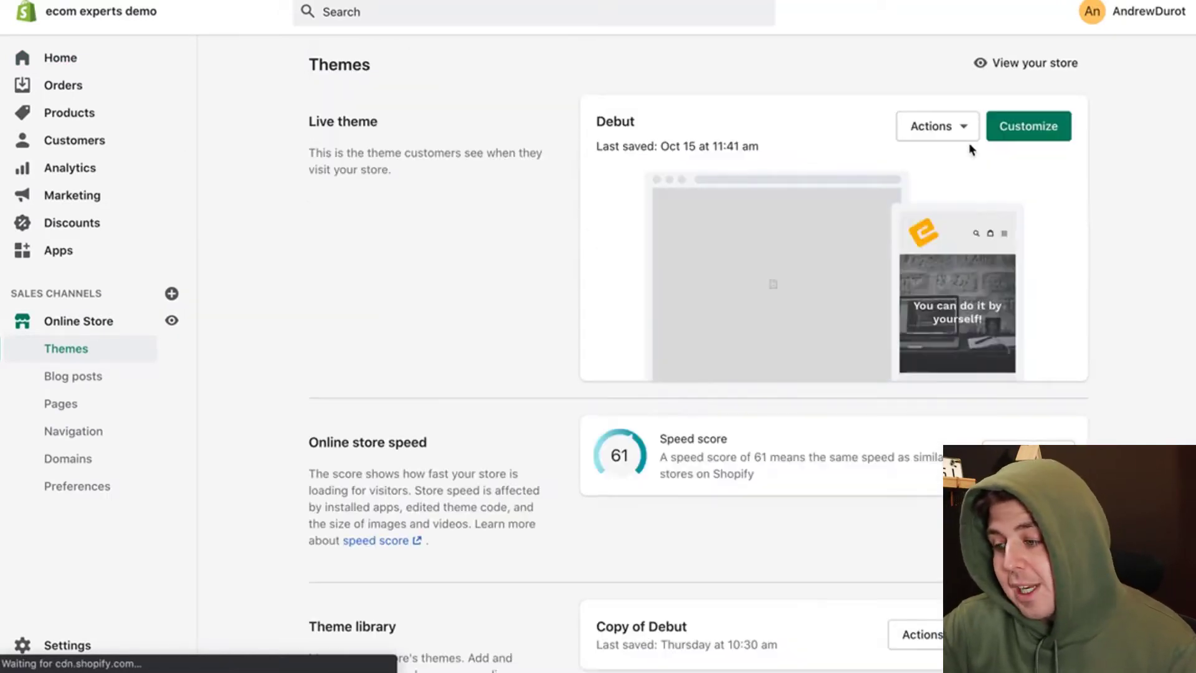
{"action": "left_click", "coordinate": [1014, 145]}
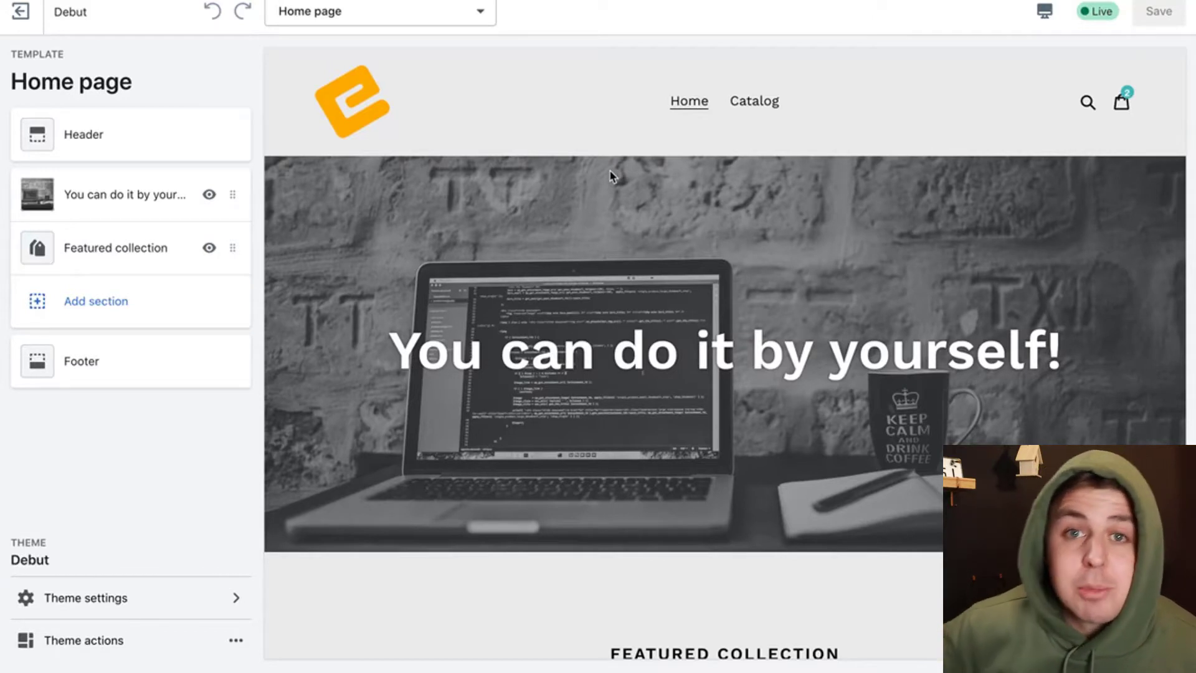
Step: Raise the Collection pages rows per page from 2 to 8, save the theme, and exit
{"action": "left_click", "coordinate": [430, 19]}
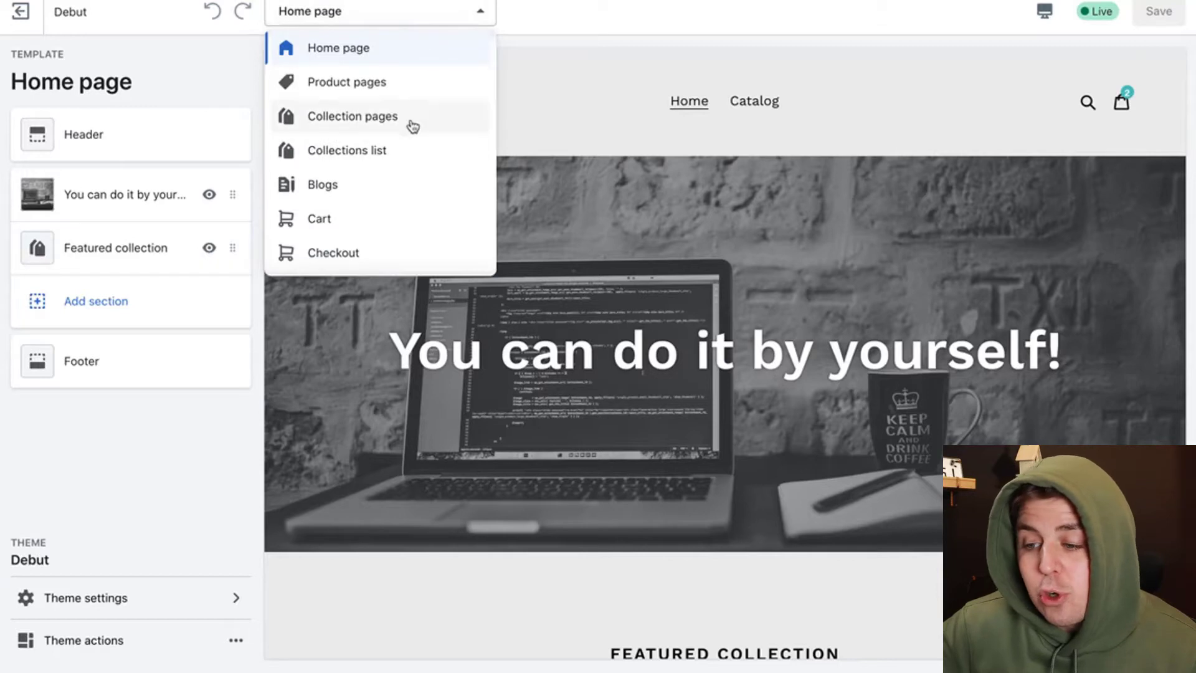
{"action": "left_click", "coordinate": [416, 124]}
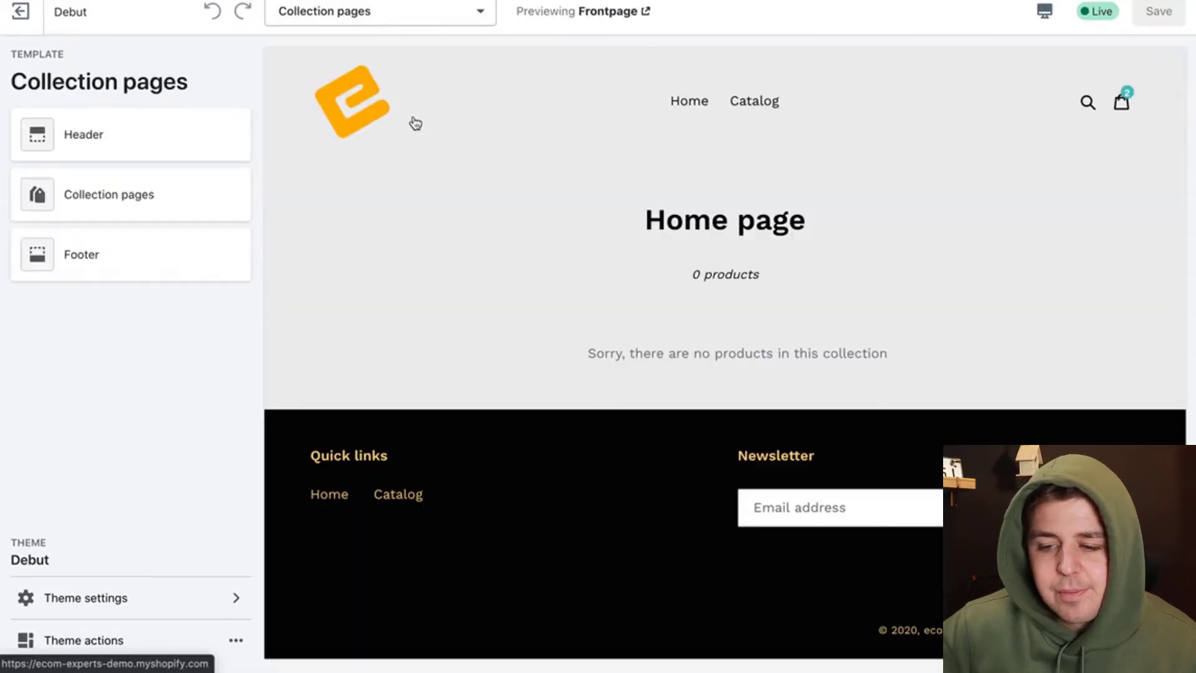
{"action": "left_click", "coordinate": [166, 209]}
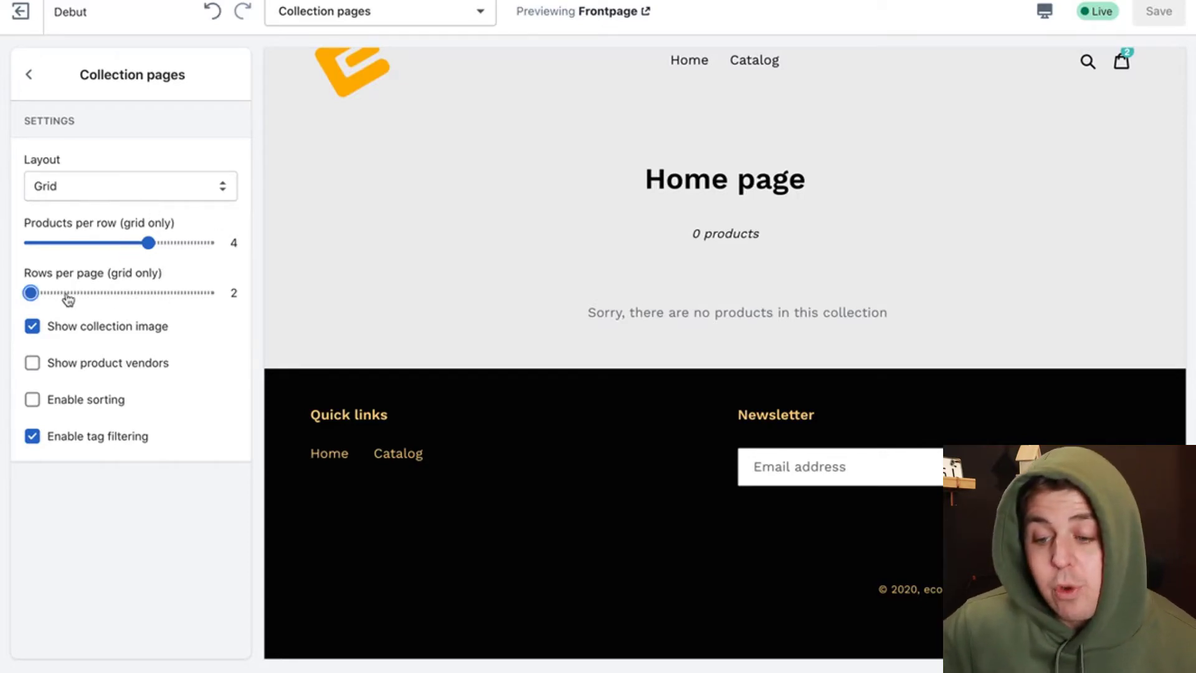
{"action": "left_click", "coordinate": [34, 292]}
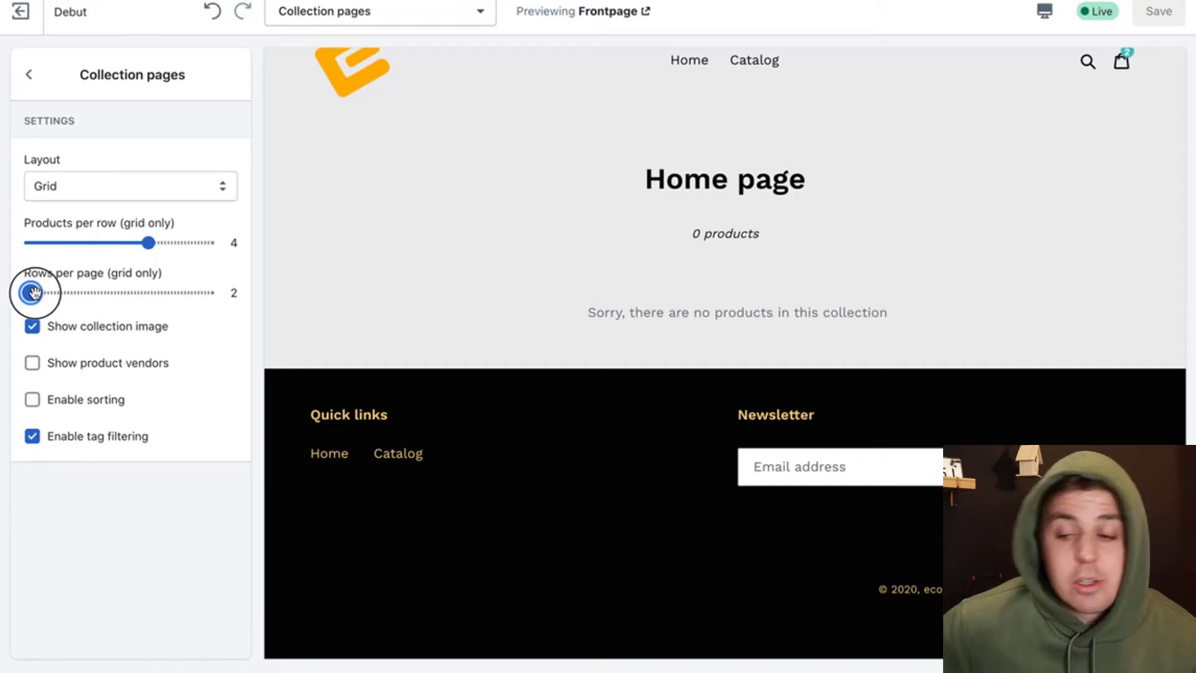
{"action": "left_click_drag", "start_coordinate": [34, 293], "coordinate": [277, 350]}
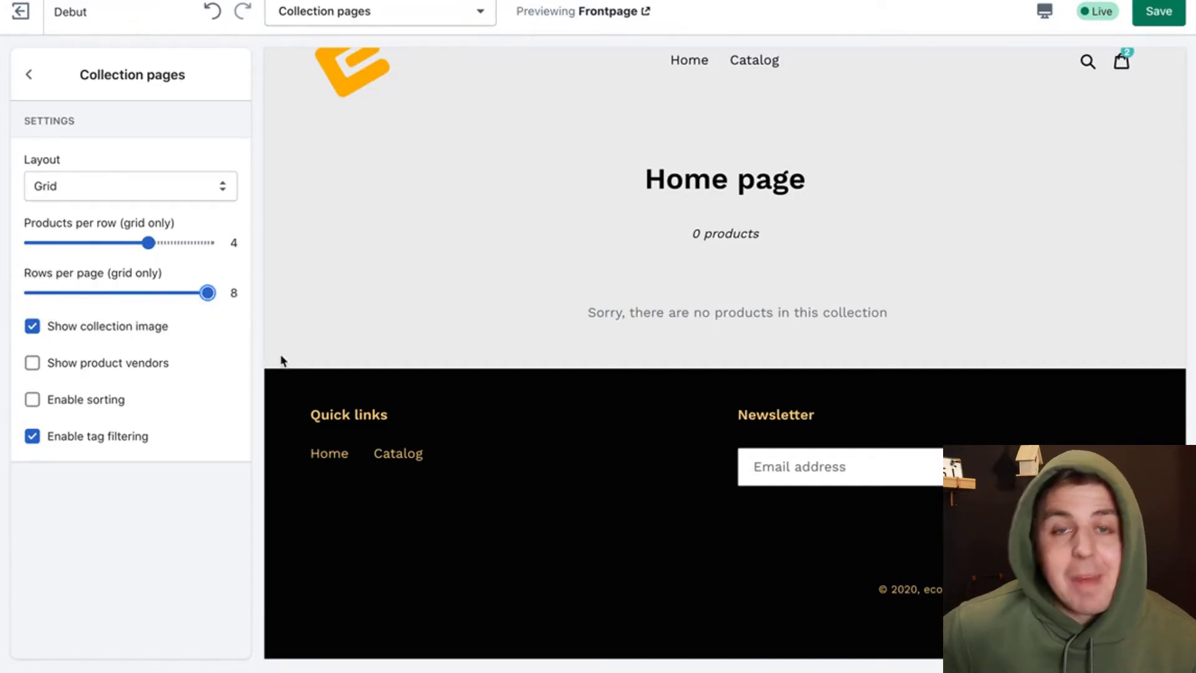
{"action": "left_click", "coordinate": [1151, 28]}
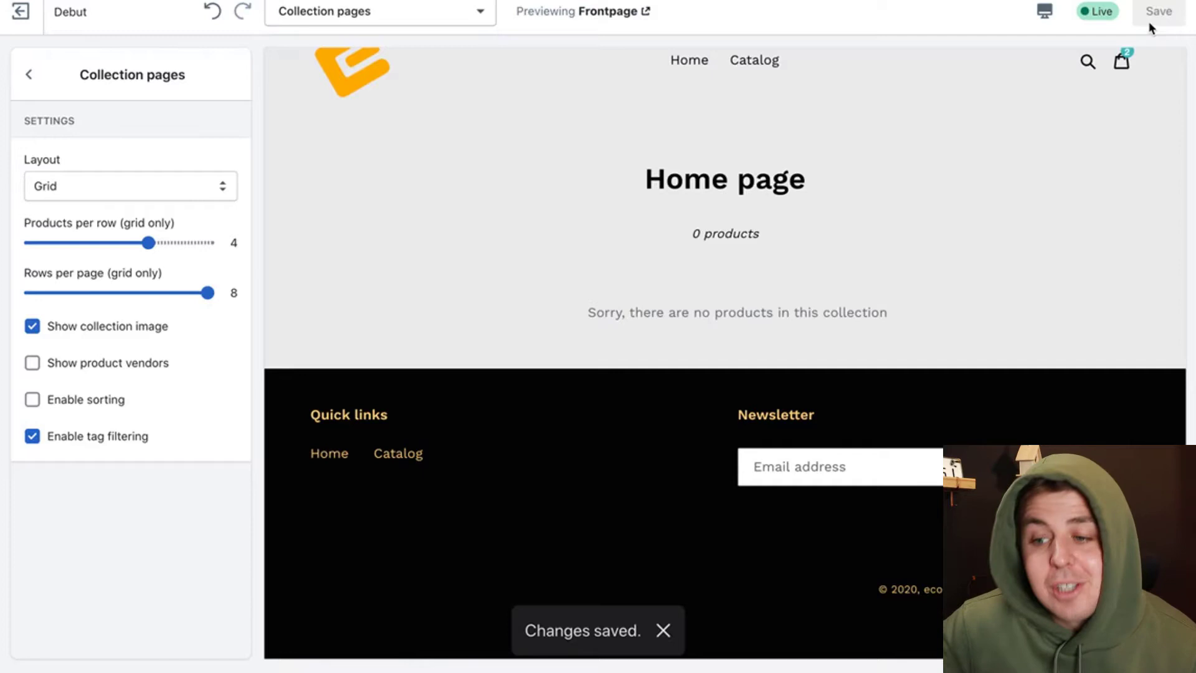
{"action": "left_click", "coordinate": [11, 15]}
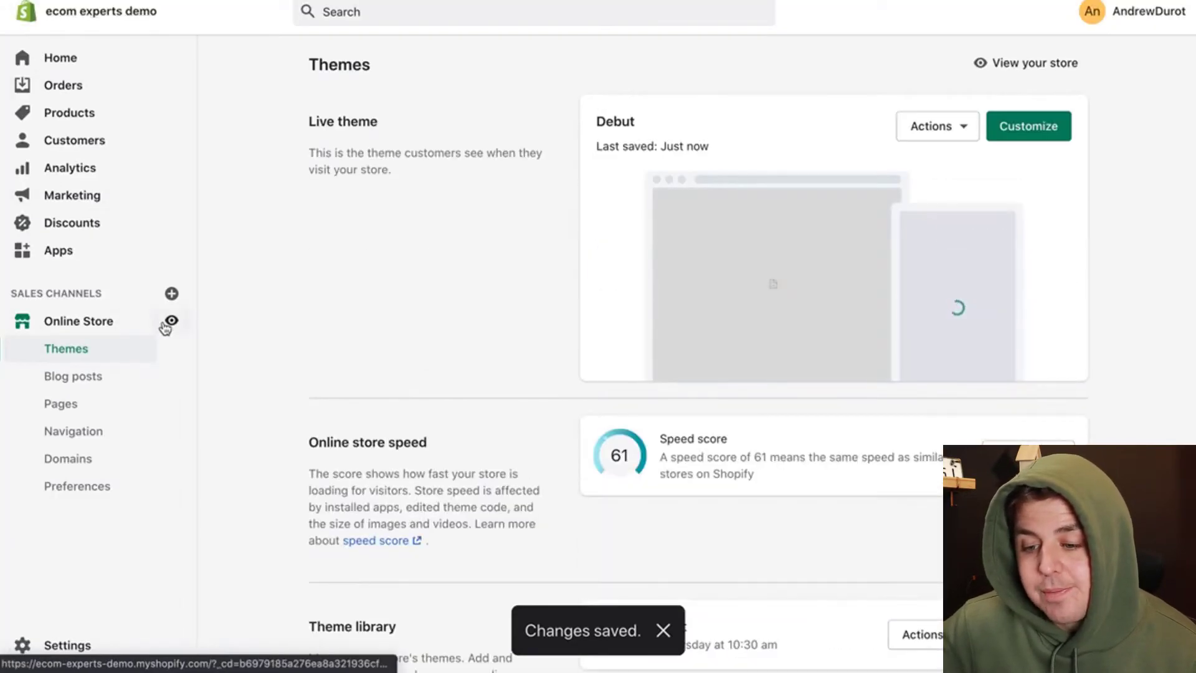
{"action": "left_click", "coordinate": [166, 324]}
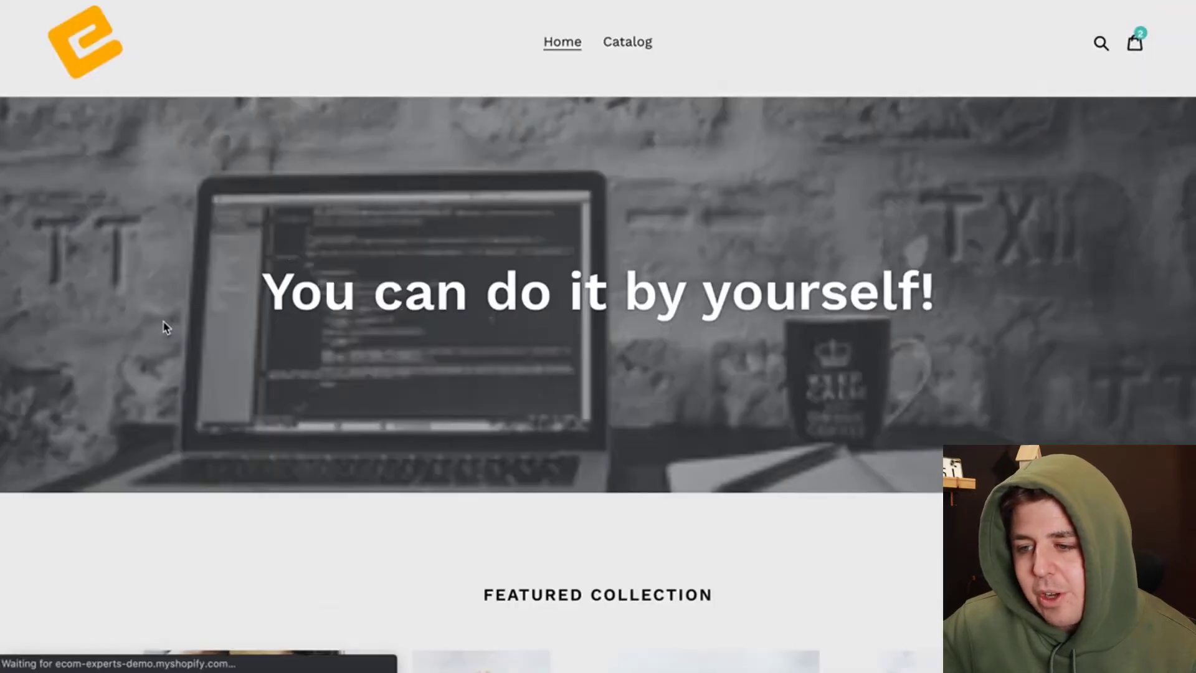
{"action": "left_click", "coordinate": [598, 43]}
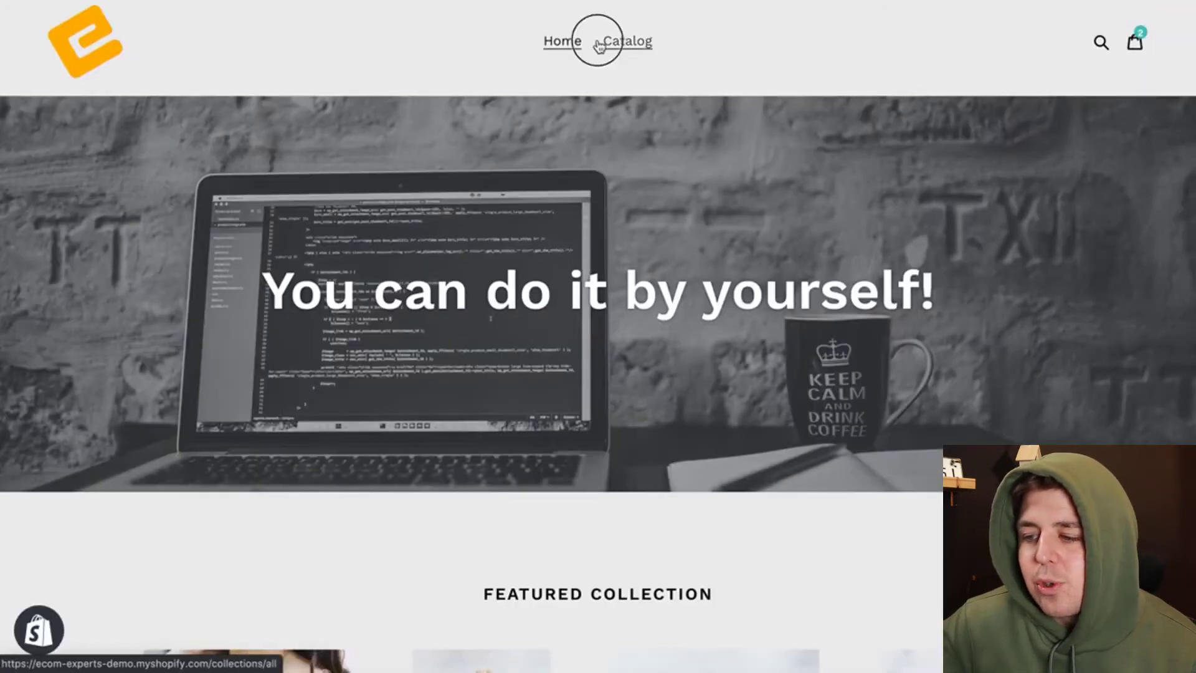
{"action": "scroll", "coordinate": [636, 180], "scroll_direction": "down", "scroll_amount": 14}
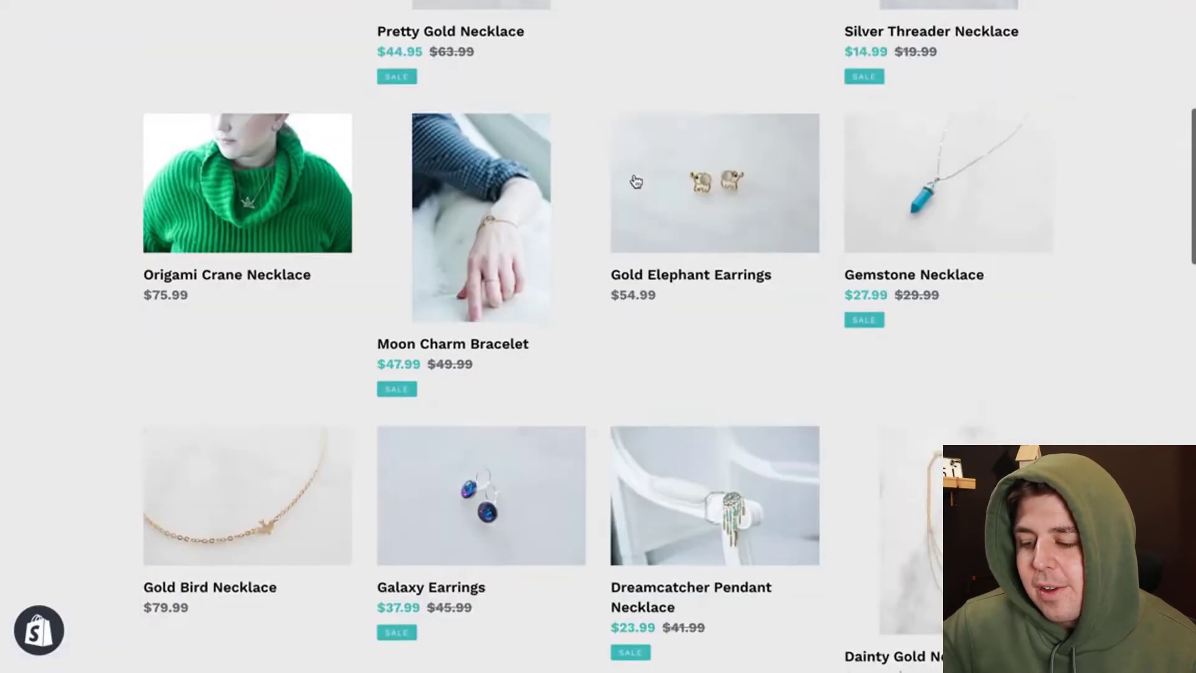
{"action": "scroll", "coordinate": [634, 181], "scroll_direction": "down", "scroll_amount": 20}
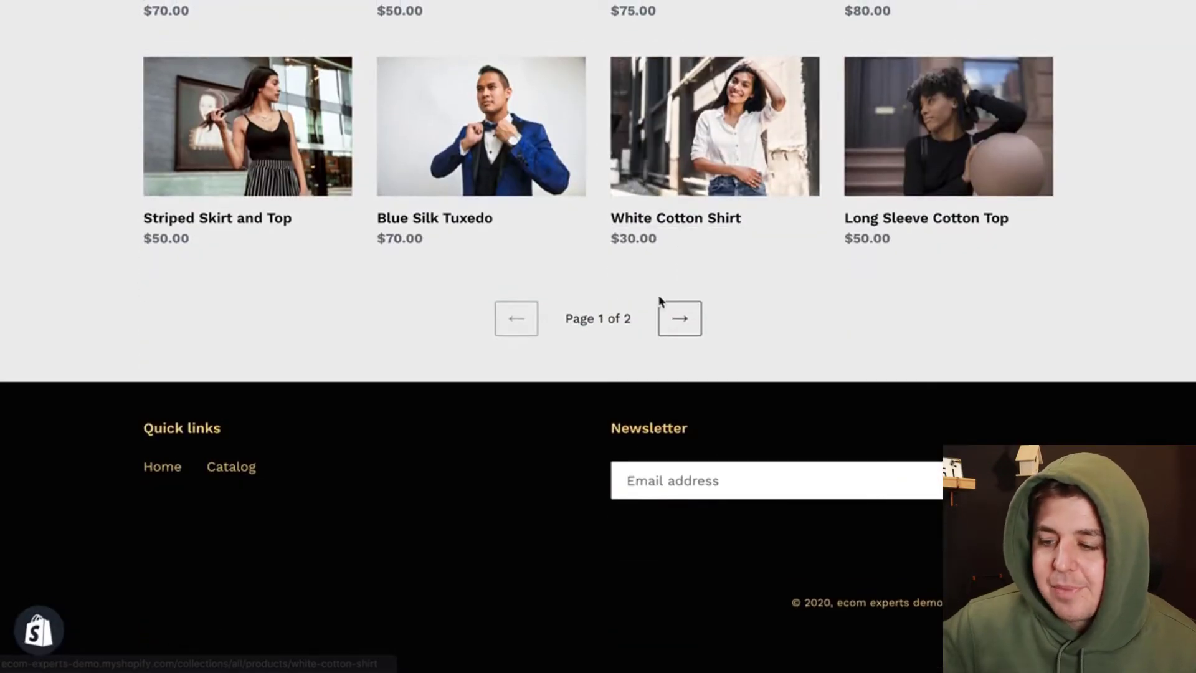
{"action": "scroll", "coordinate": [660, 299], "scroll_direction": "up", "scroll_amount": 12}
{"action": "scroll", "coordinate": [660, 299], "scroll_direction": "up", "scroll_amount": 15}
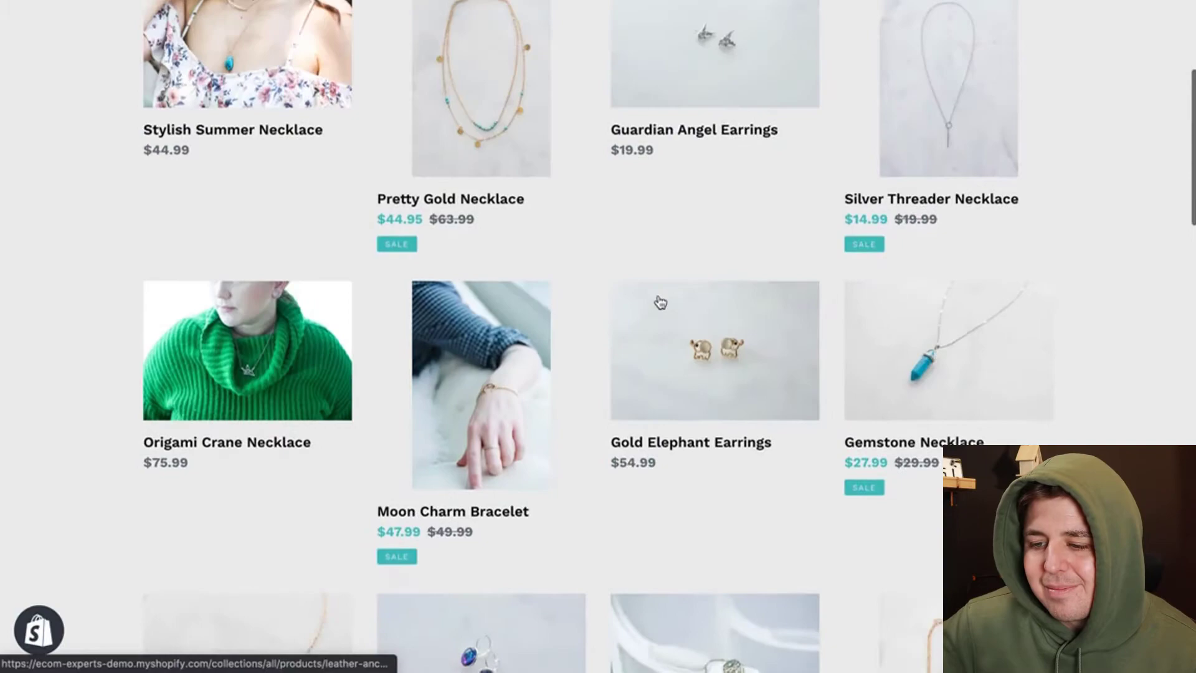
{"action": "scroll", "coordinate": [659, 302], "scroll_direction": "down", "scroll_amount": 20}
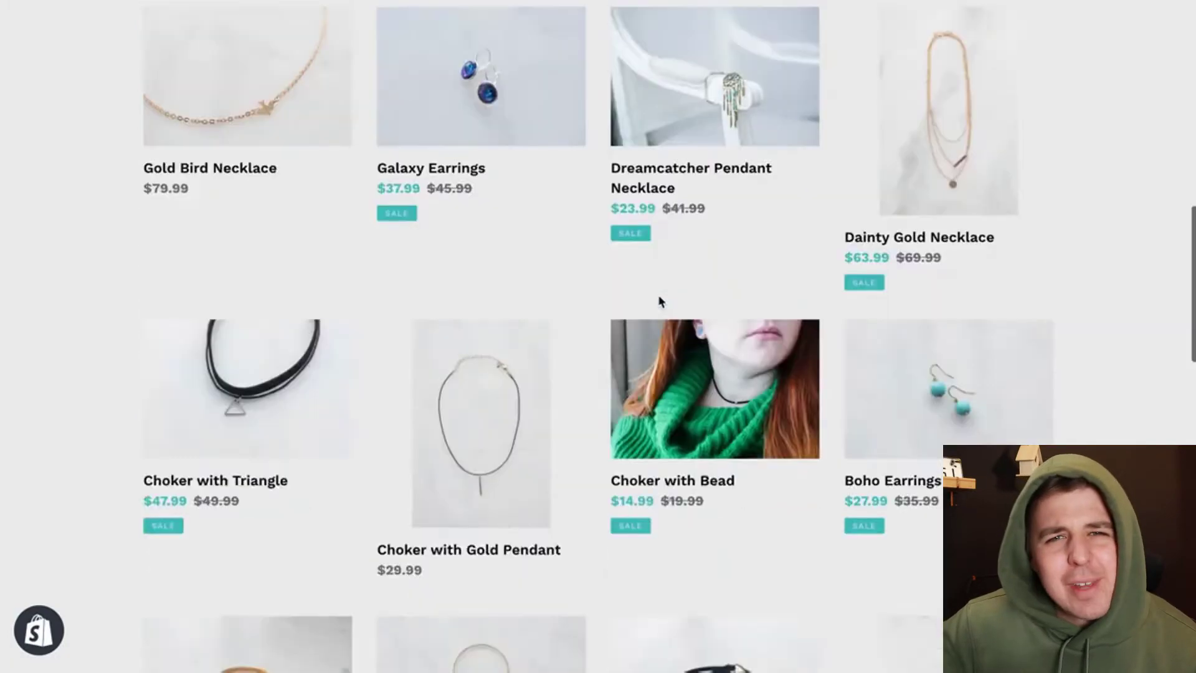
{"action": "scroll", "coordinate": [660, 302], "scroll_direction": "down", "scroll_amount": 5}
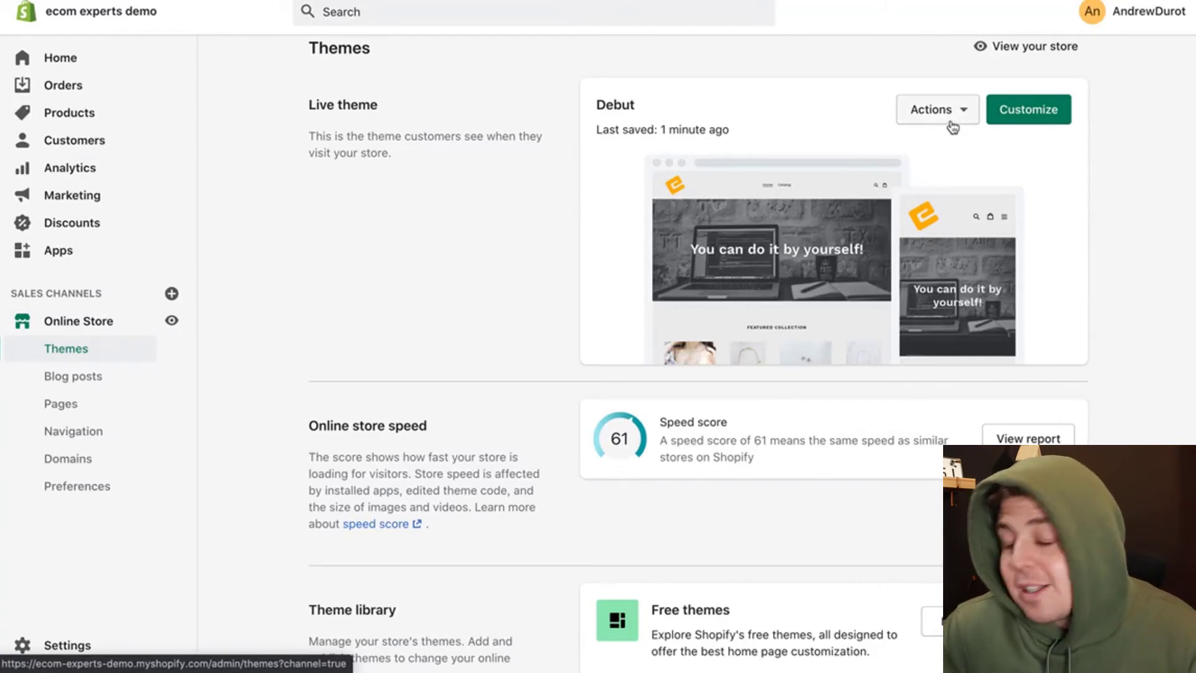
Step: Duplicate the live Debut theme so Copy of Debut appears in the theme library
{"action": "left_click", "coordinate": [953, 127]}
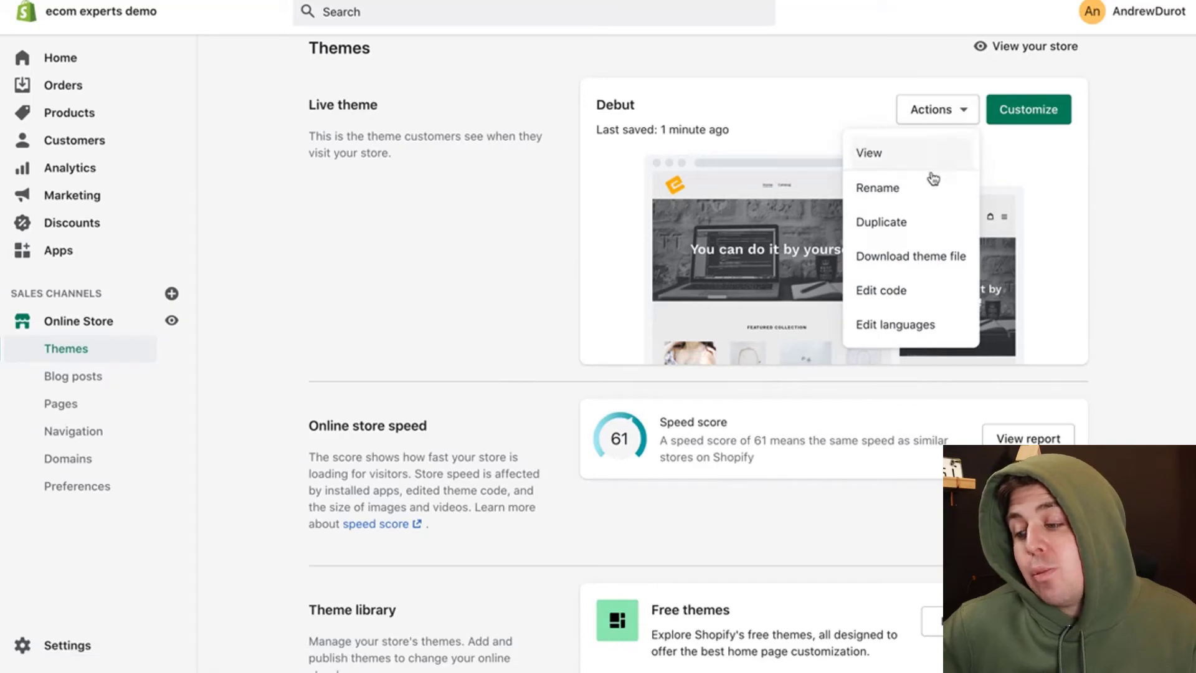
{"action": "left_click", "coordinate": [911, 221]}
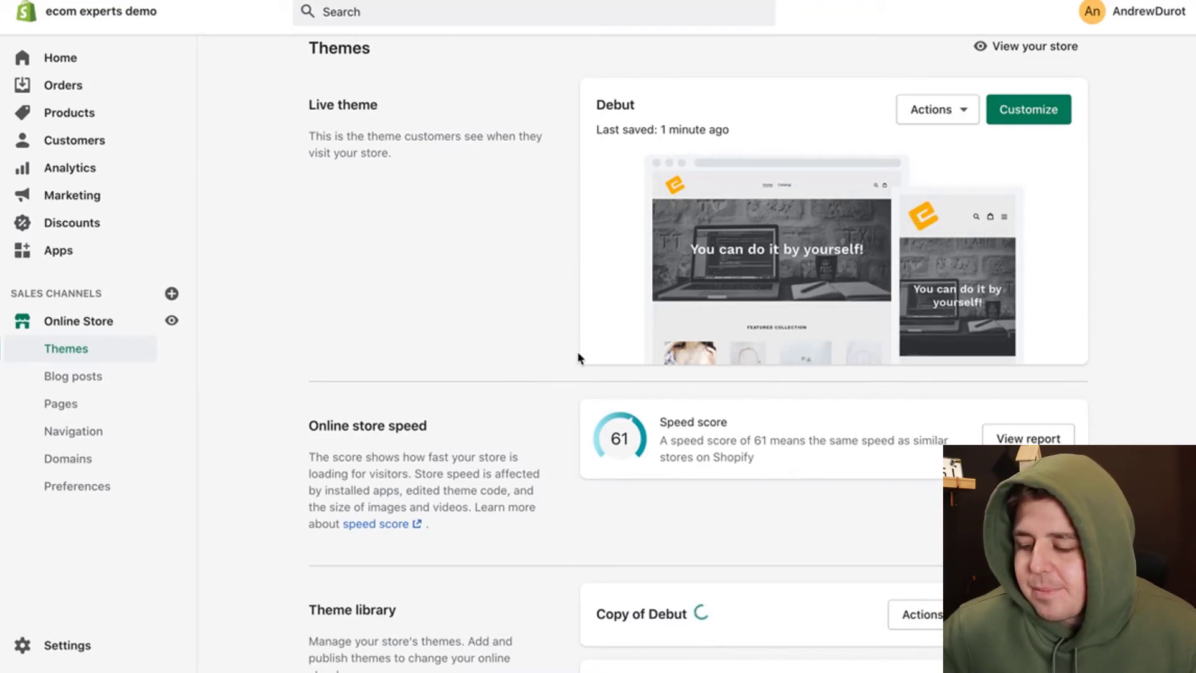
{"action": "scroll", "coordinate": [579, 353], "scroll_direction": "down", "scroll_amount": 4}
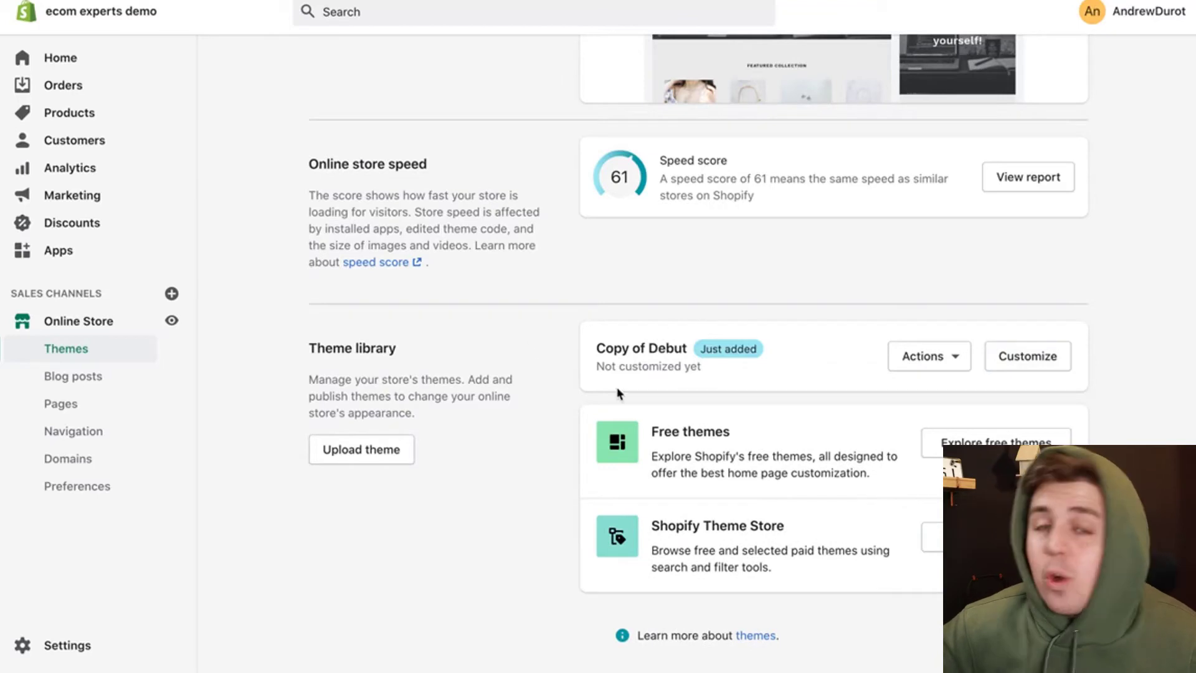
Step: Open the code editor for the Copy of Debut theme
{"action": "left_click", "coordinate": [926, 357]}
{"action": "left_click", "coordinate": [865, 579]}
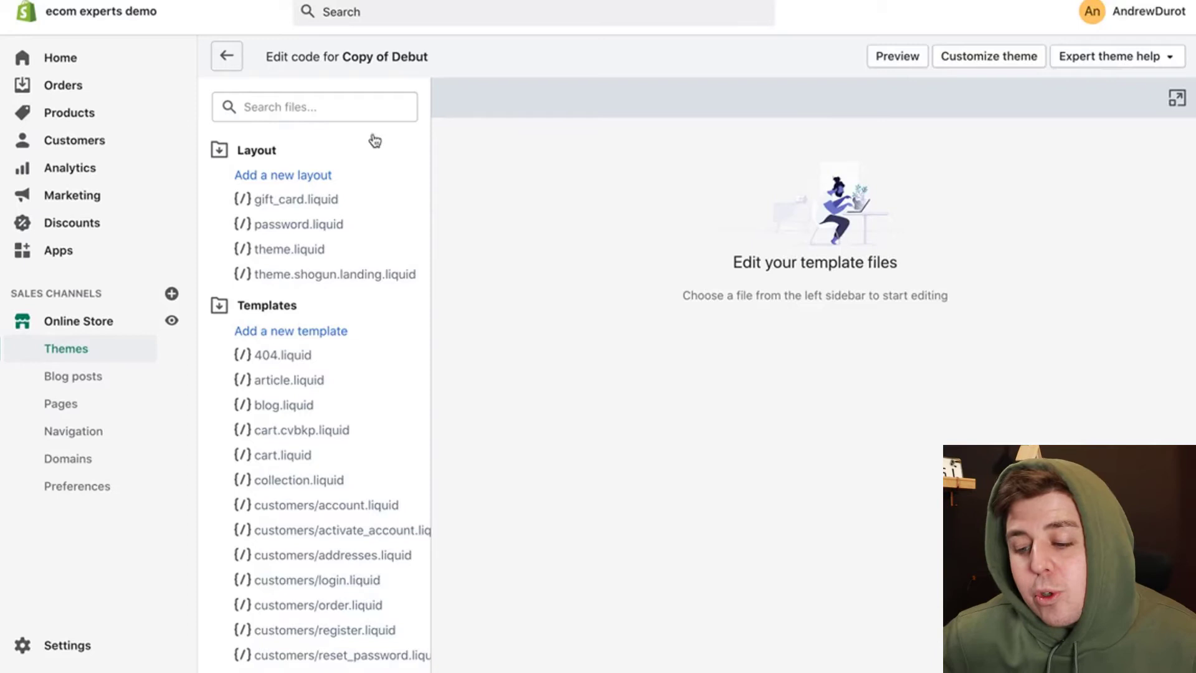
{"action": "scroll", "coordinate": [286, 392], "scroll_direction": "down", "scroll_amount": 2}
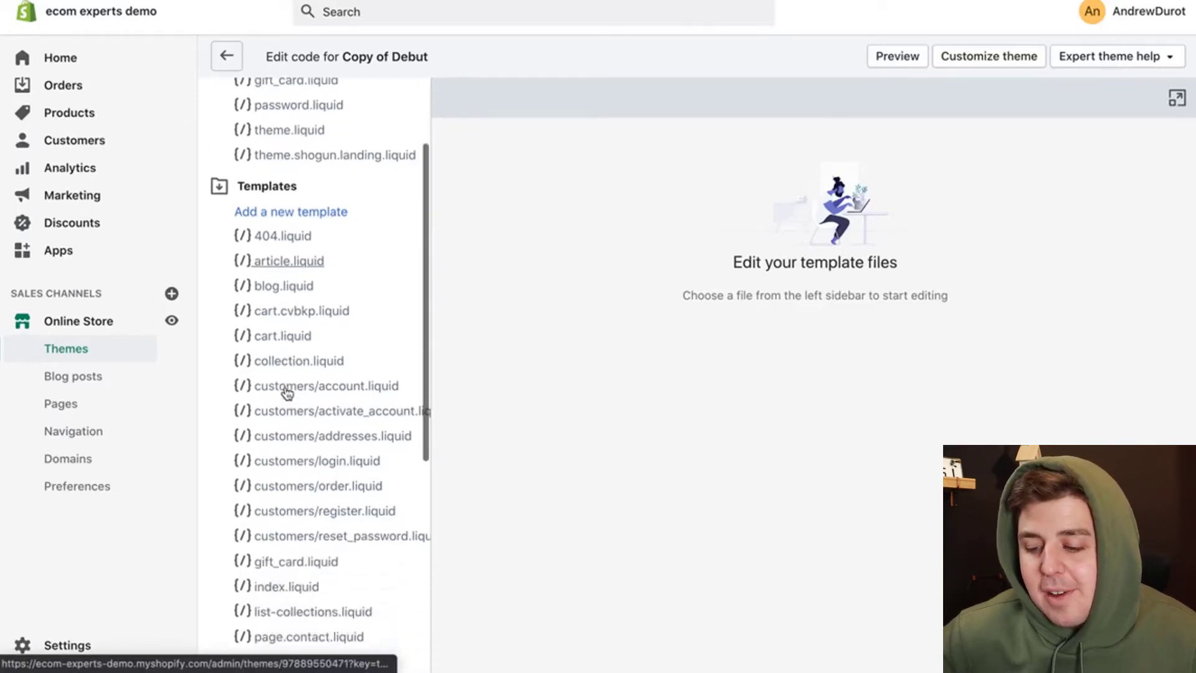
Step: View the collection.liquid template, then expand the Sections folder to list section files
{"action": "left_click", "coordinate": [297, 373]}
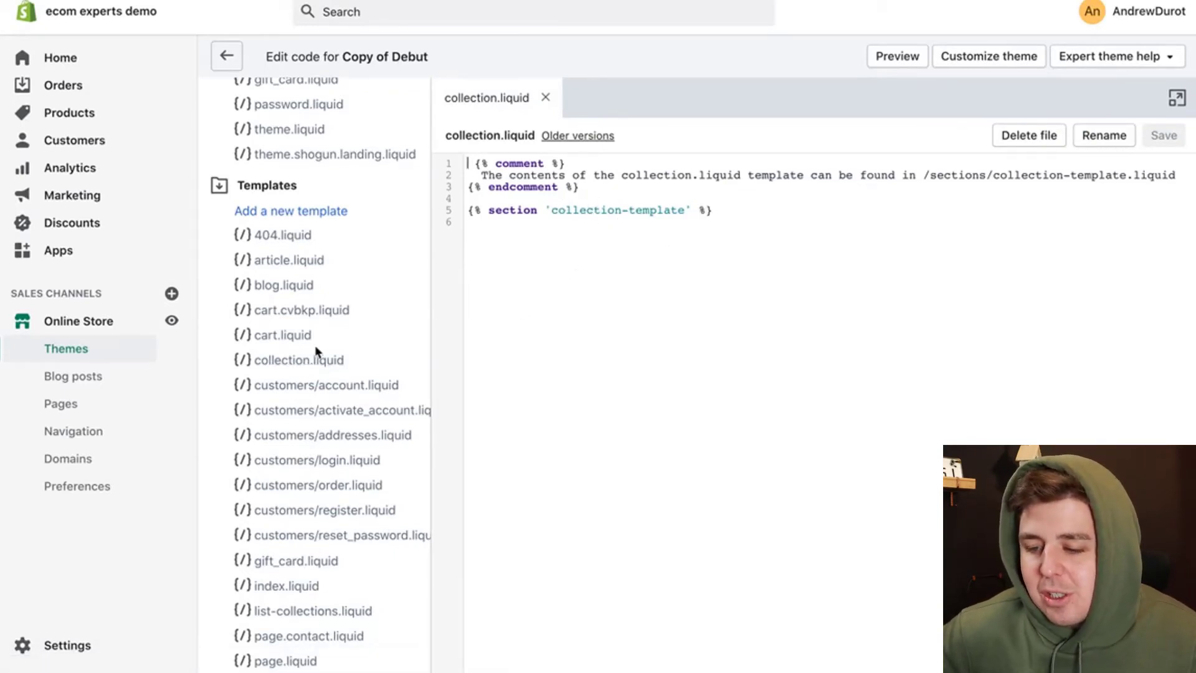
{"action": "scroll", "coordinate": [315, 349], "scroll_direction": "down", "scroll_amount": 6}
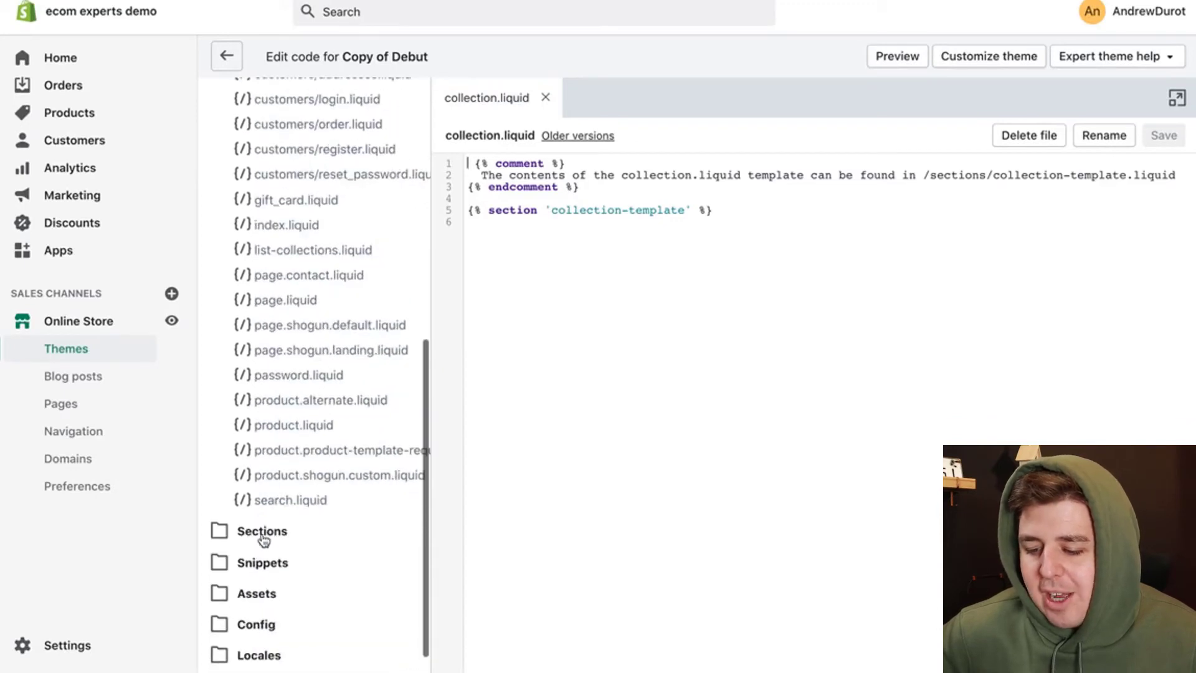
{"action": "left_click", "coordinate": [262, 536]}
{"action": "scroll", "coordinate": [336, 489], "scroll_direction": "down", "scroll_amount": 5}
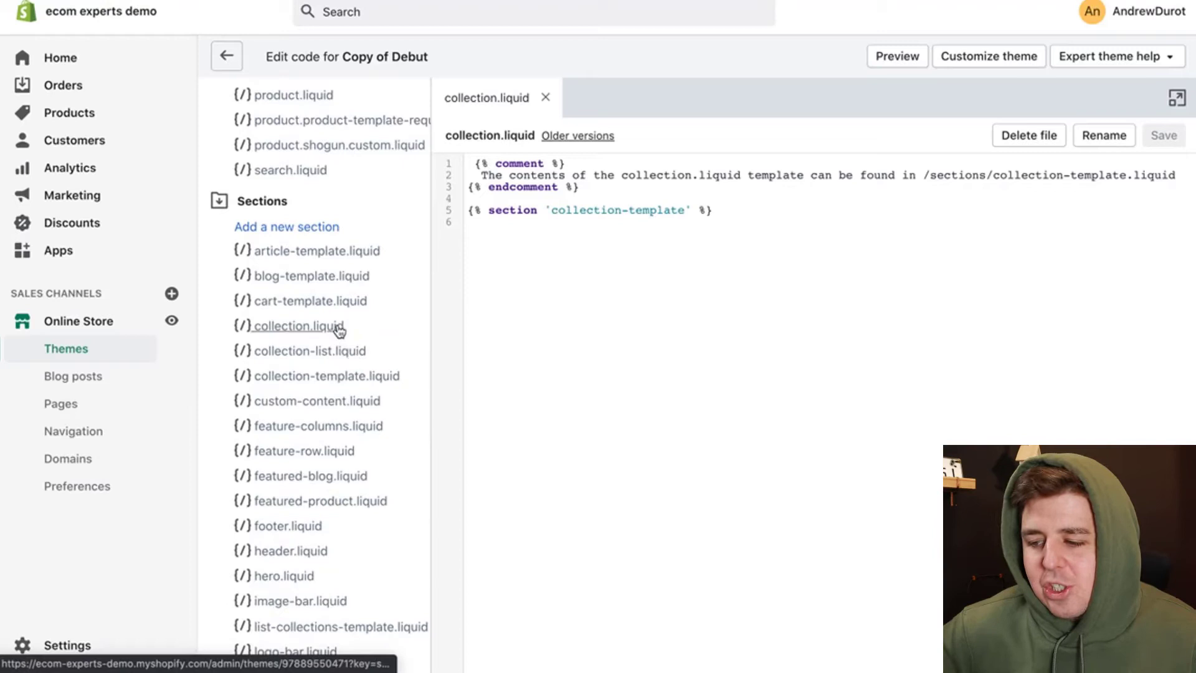
{"action": "scroll", "coordinate": [329, 479], "scroll_direction": "down", "scroll_amount": 1}
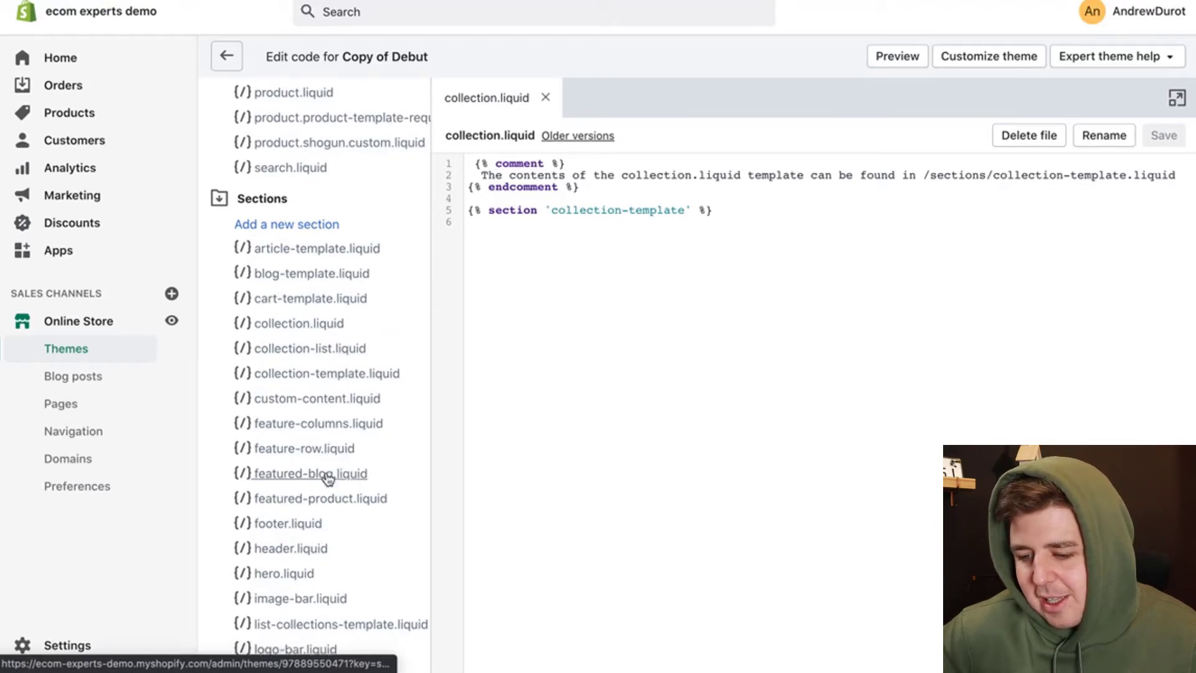
{"action": "scroll", "coordinate": [329, 479], "scroll_direction": "down", "scroll_amount": 1}
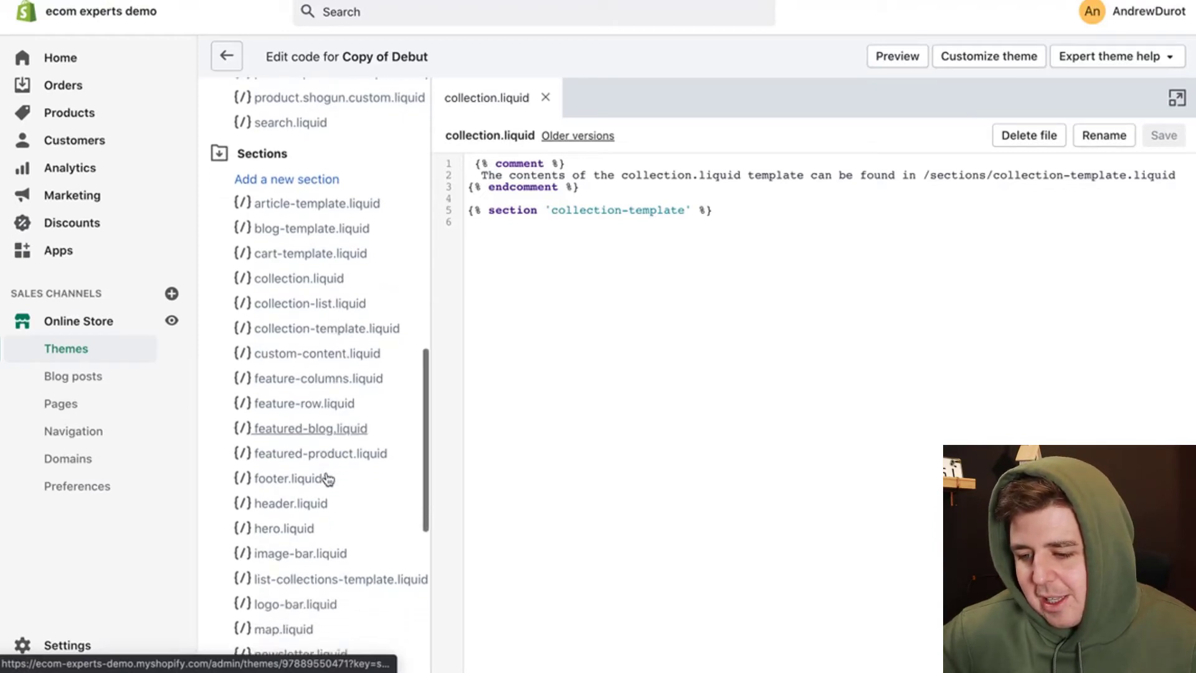
Step: In collection-template.liquid, change the paginate line 18 from 'by limit' to 'by 2'
{"action": "left_click", "coordinate": [319, 329]}
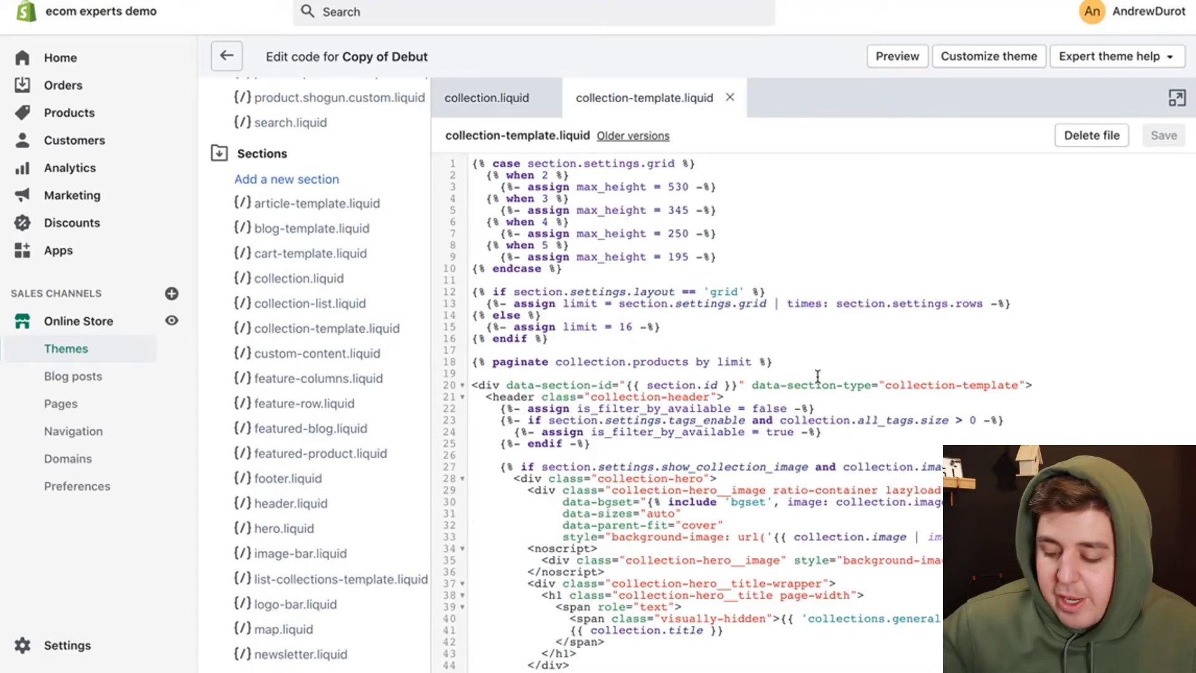
{"action": "key", "text": "ctrl+f"}
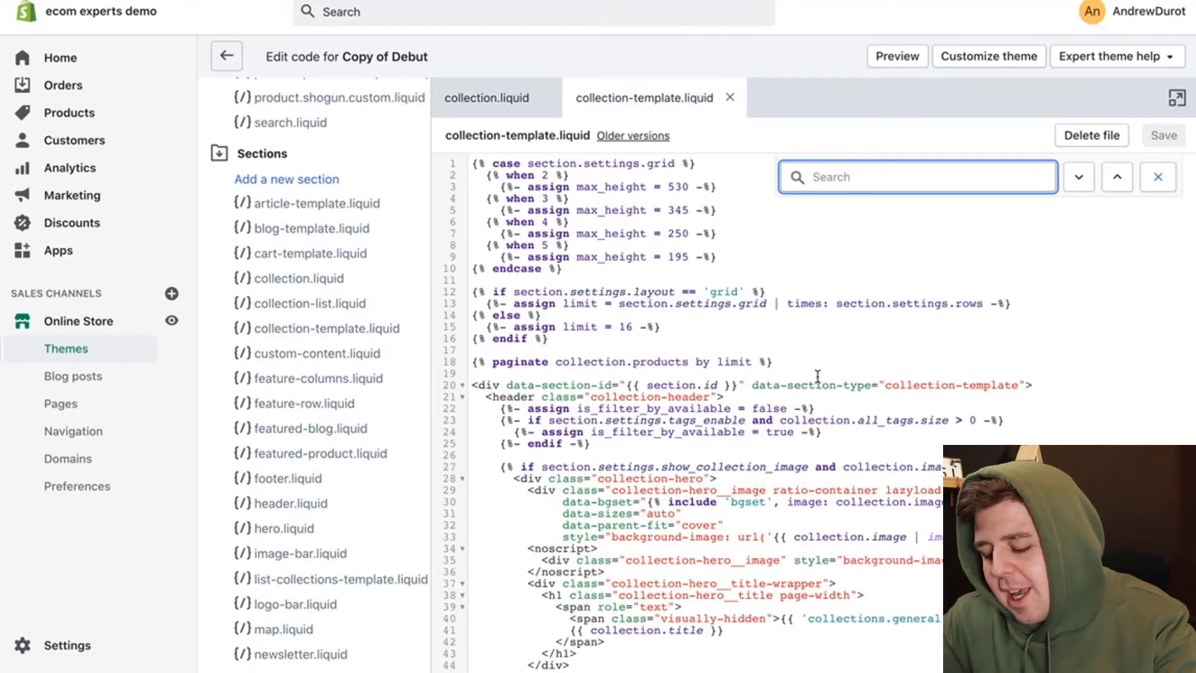
{"action": "type", "text": "pag"}
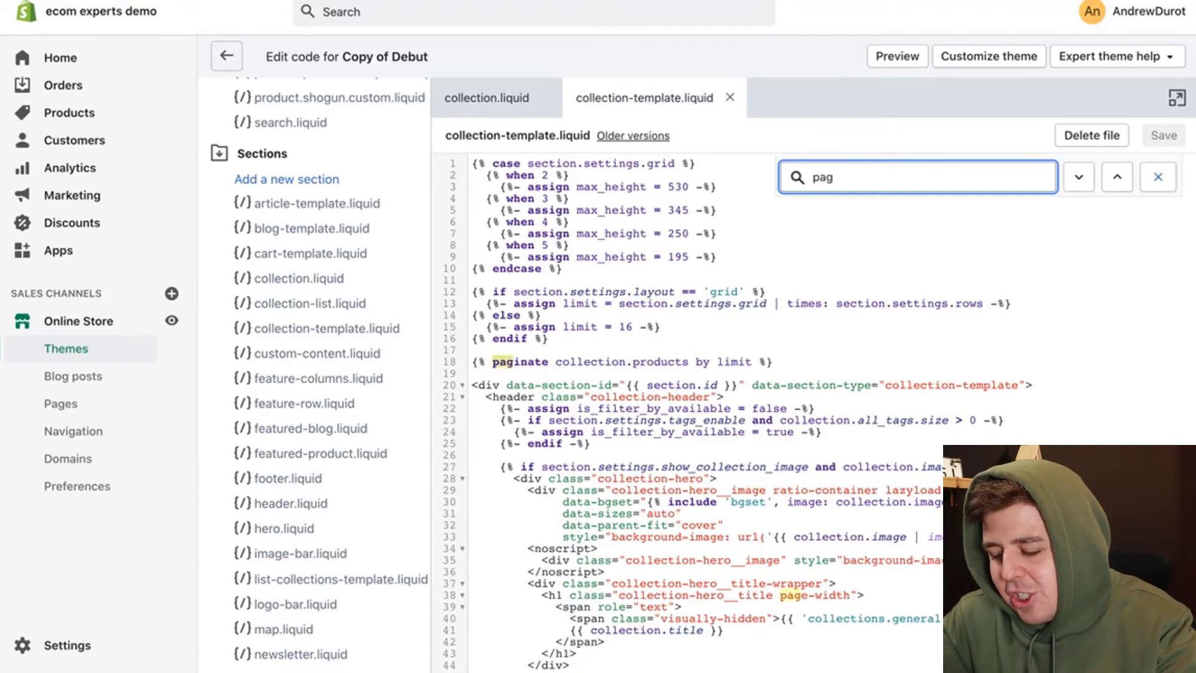
{"action": "type", "text": "inate"}
{"action": "key", "text": "Return"}
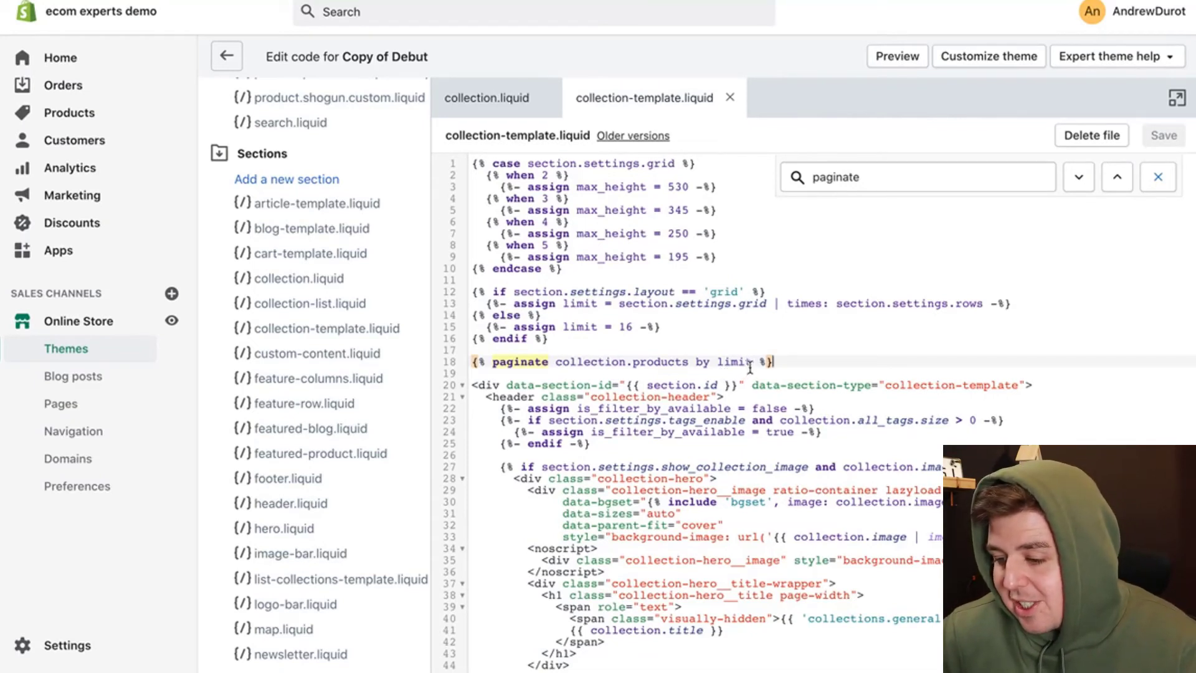
{"action": "left_click_drag", "start_coordinate": [752, 366], "coordinate": [716, 366]}
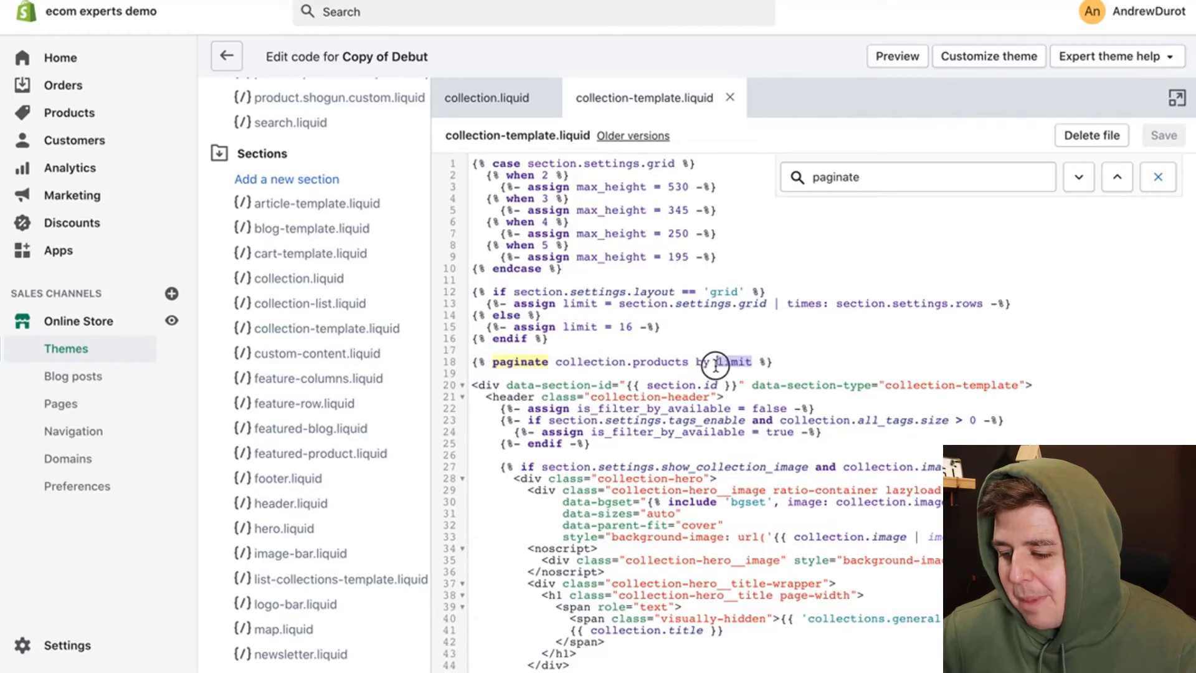
{"action": "type", "text": "2"}
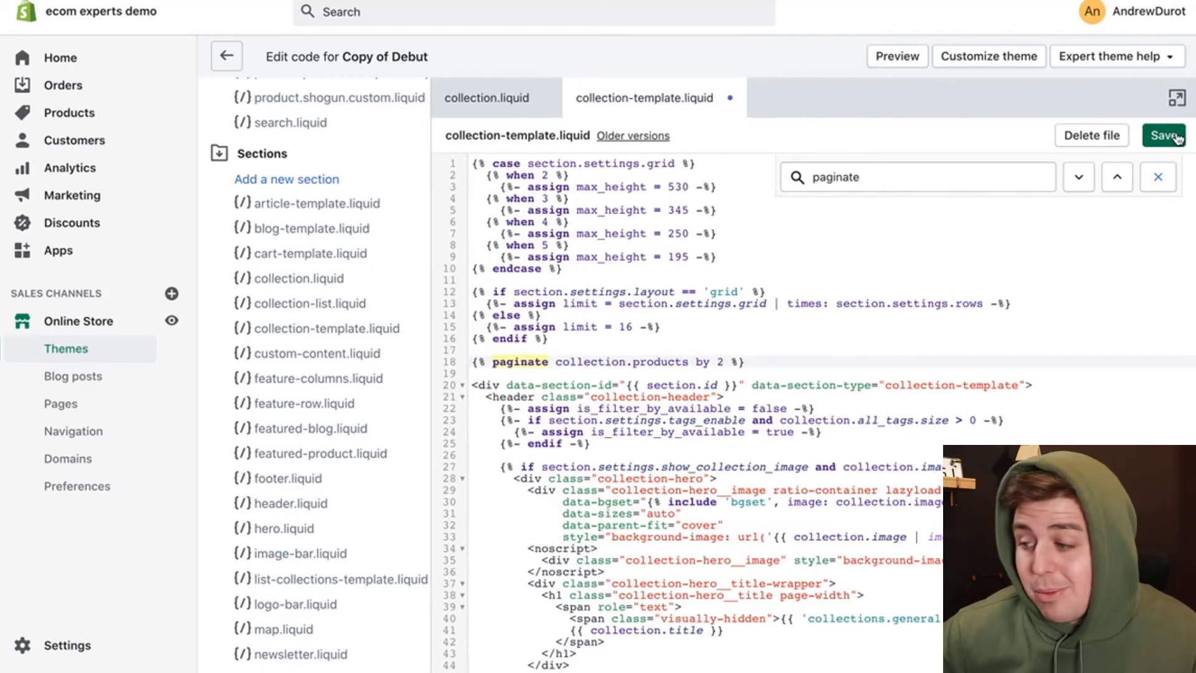
Step: Save collection-template.liquid, then preview Copy of Debut from the Themes list
{"action": "left_click", "coordinate": [1178, 139]}
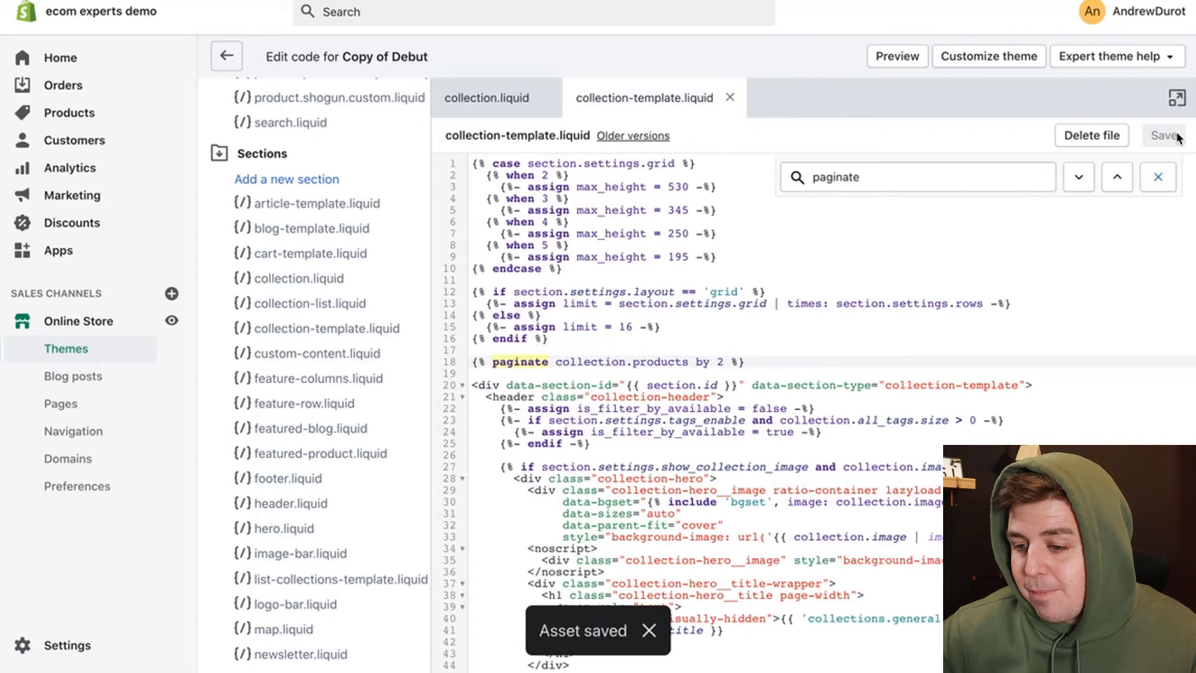
{"action": "left_click", "coordinate": [113, 318]}
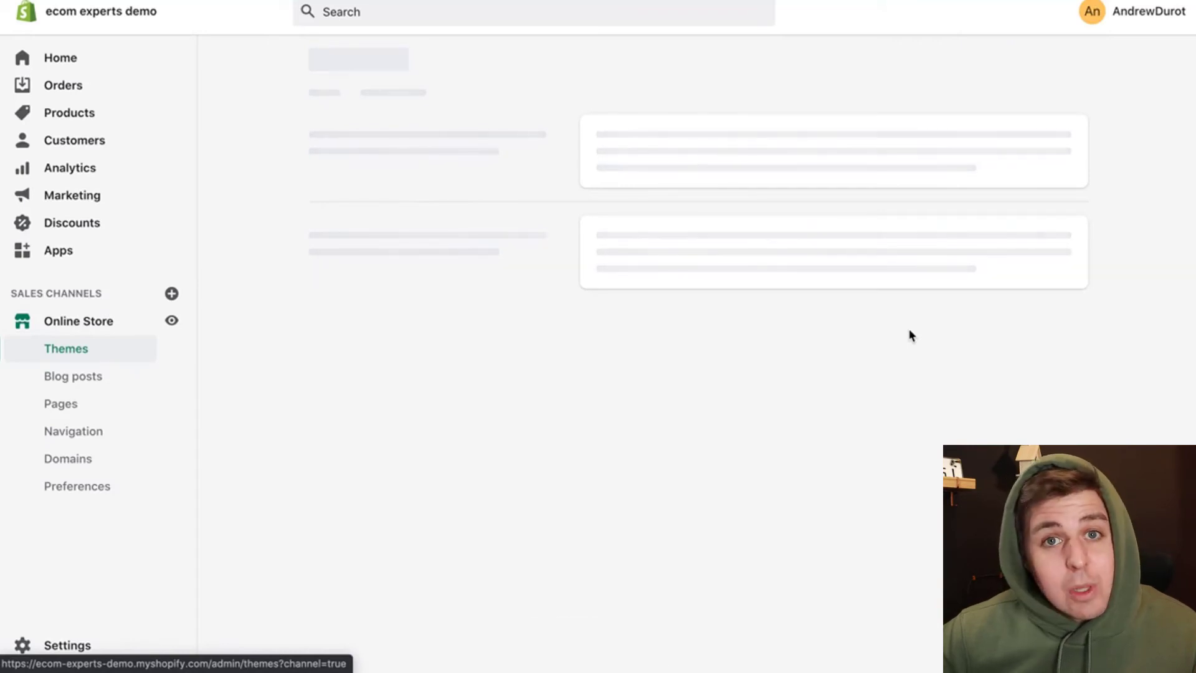
{"action": "scroll", "coordinate": [924, 369], "scroll_direction": "down", "scroll_amount": 5}
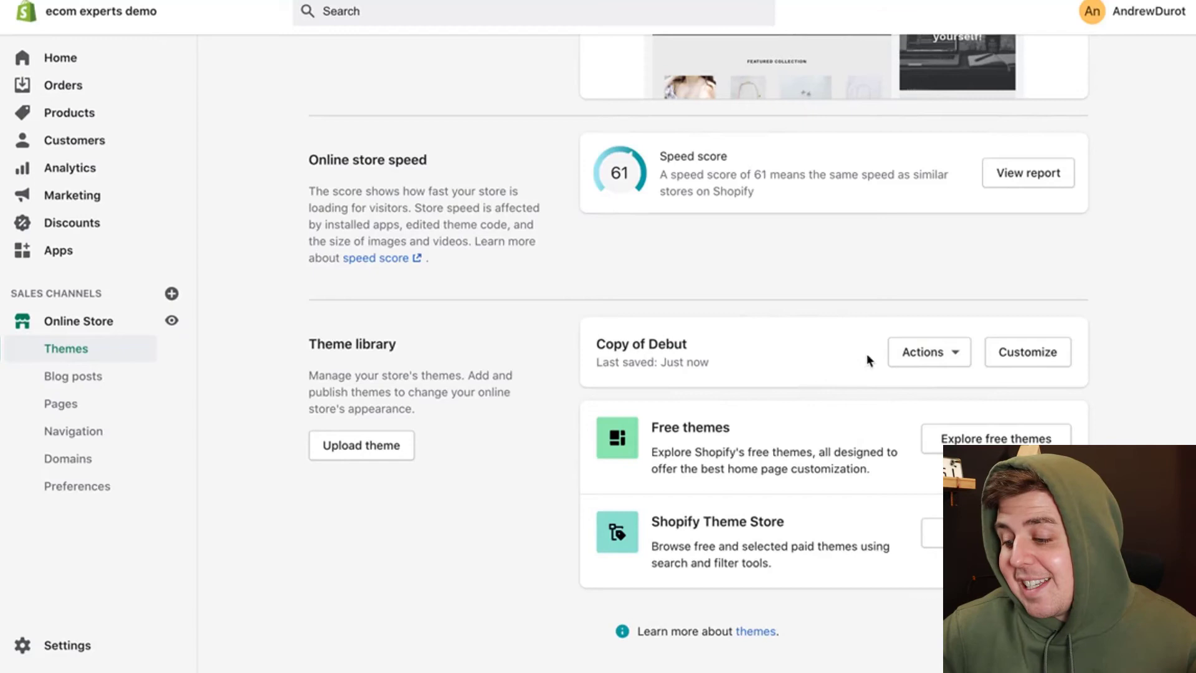
{"action": "left_click", "coordinate": [922, 353]}
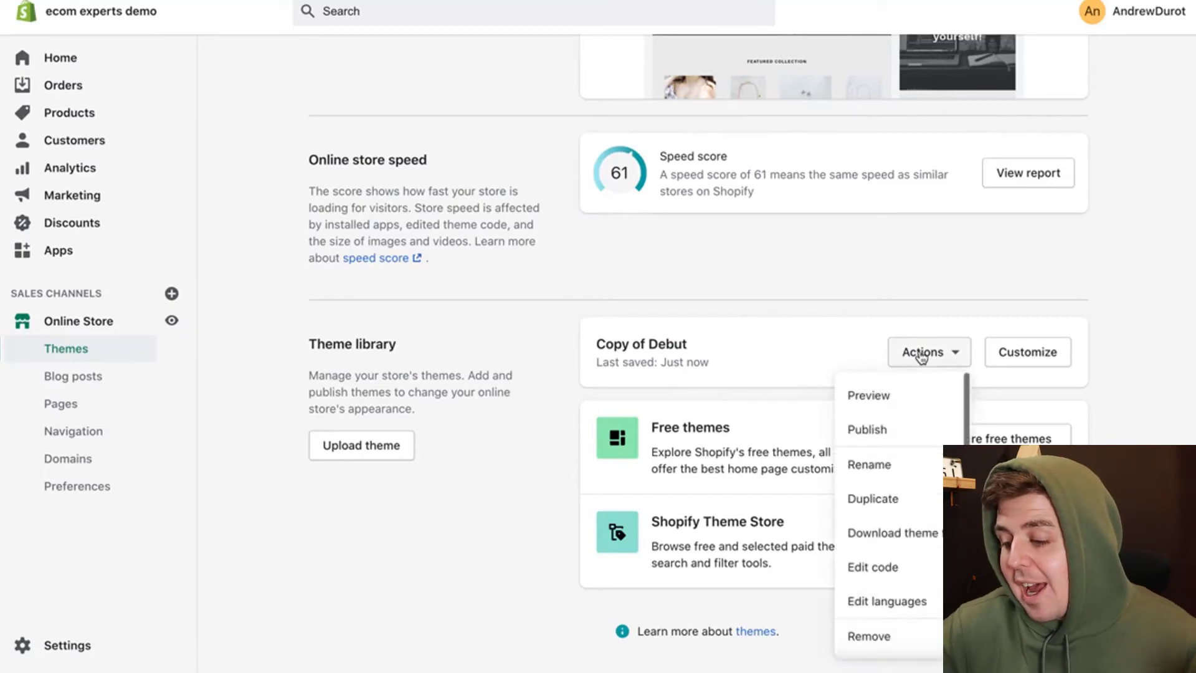
{"action": "left_click", "coordinate": [895, 406]}
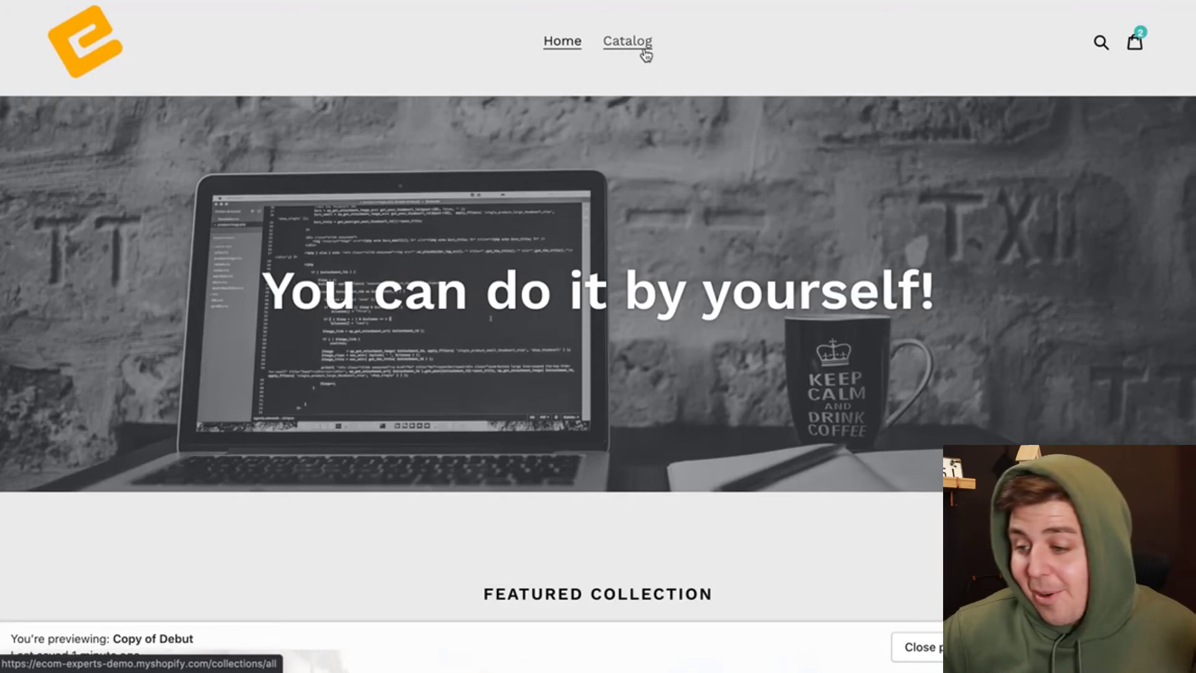
Step: Open the preview's Catalog, now showing 2 products per page, Page 1 of 23
{"action": "left_click", "coordinate": [644, 53]}
{"action": "scroll", "coordinate": [708, 167], "scroll_direction": "down", "scroll_amount": 6}
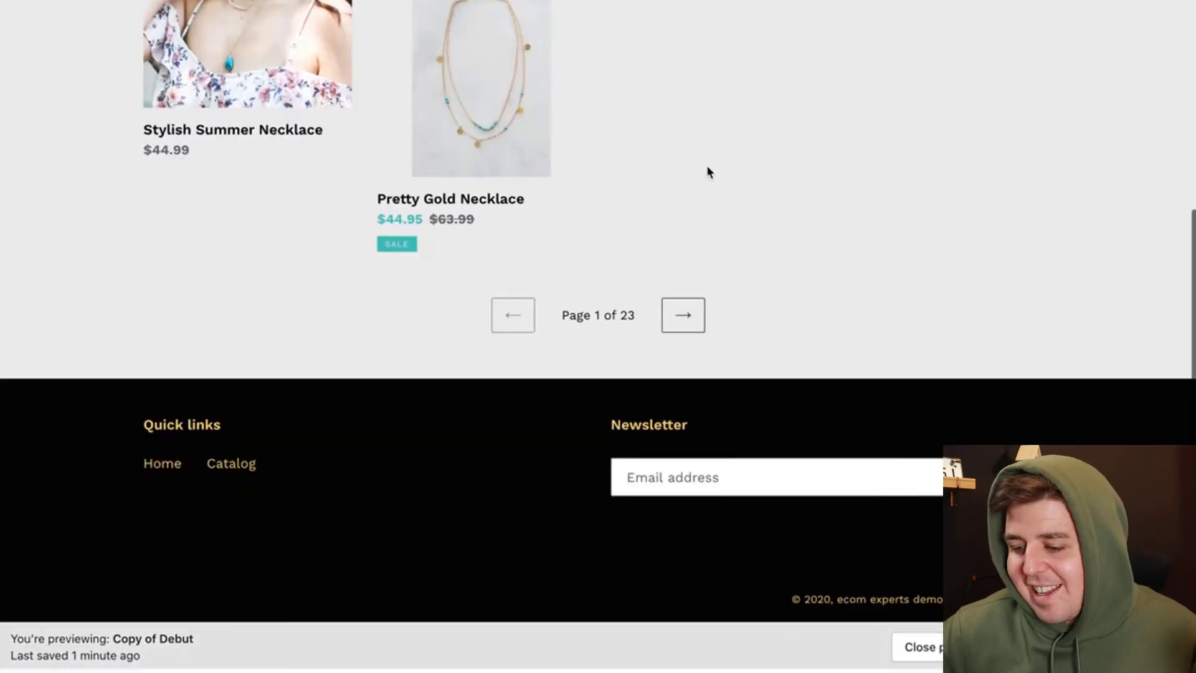
{"action": "scroll", "coordinate": [708, 176], "scroll_direction": "up", "scroll_amount": 2}
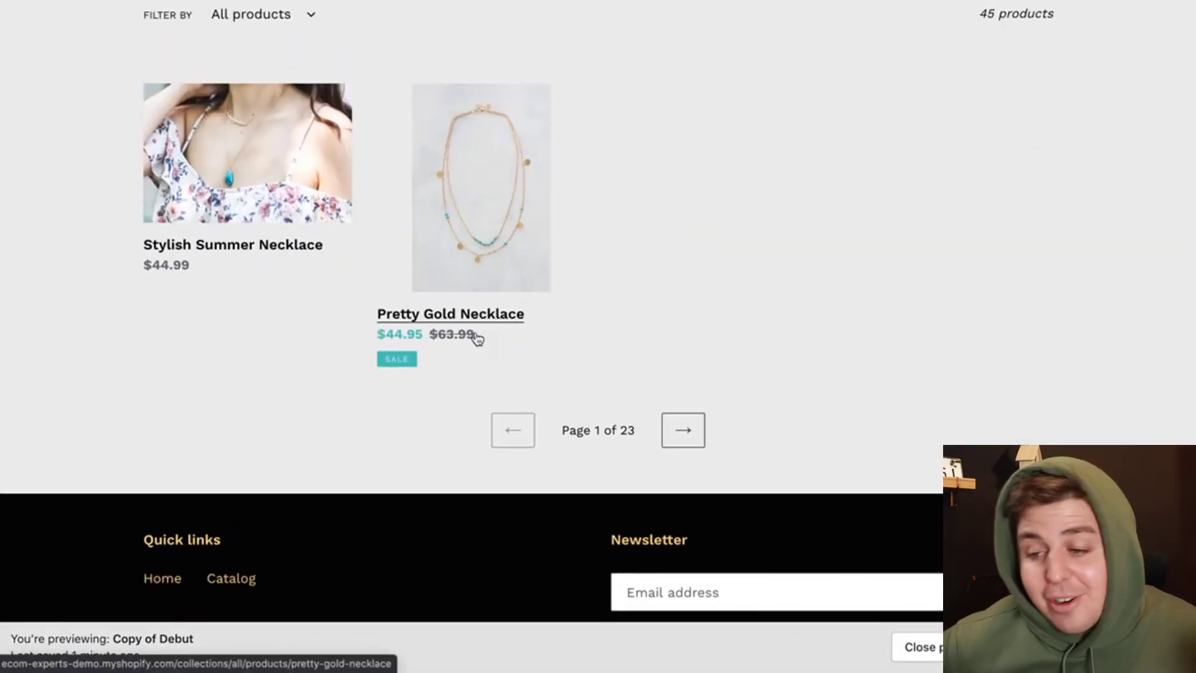